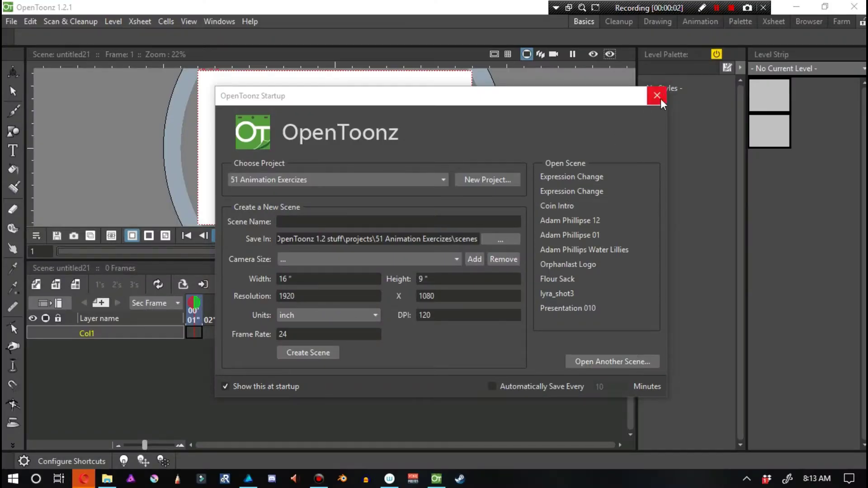
Step: Close the startup window, make the viewer taller, and pan to recentre the camera frame
left_click(656, 94)
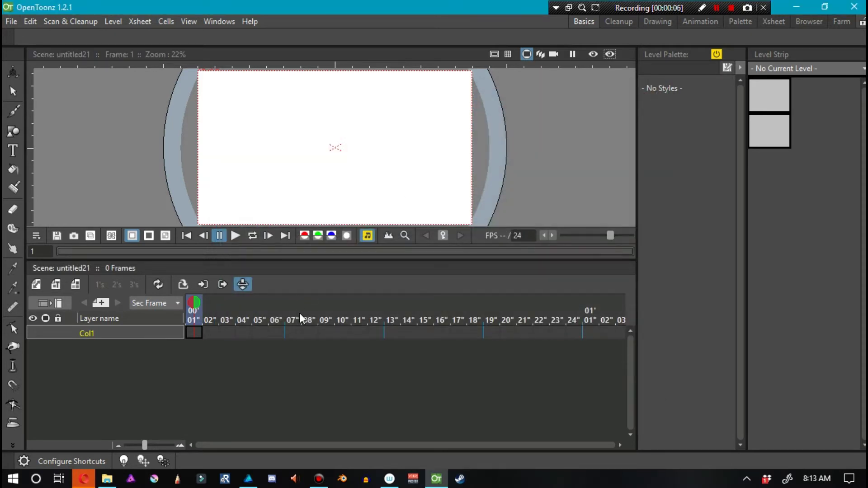
left_click_drag(338, 261, 345, 340)
left_click_drag(232, 221, 239, 255)
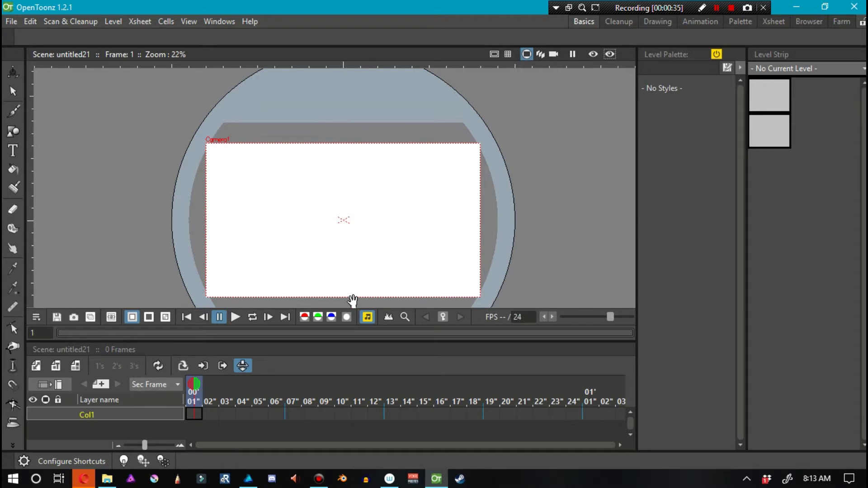
left_click(249, 479)
mouse_move(251, 482)
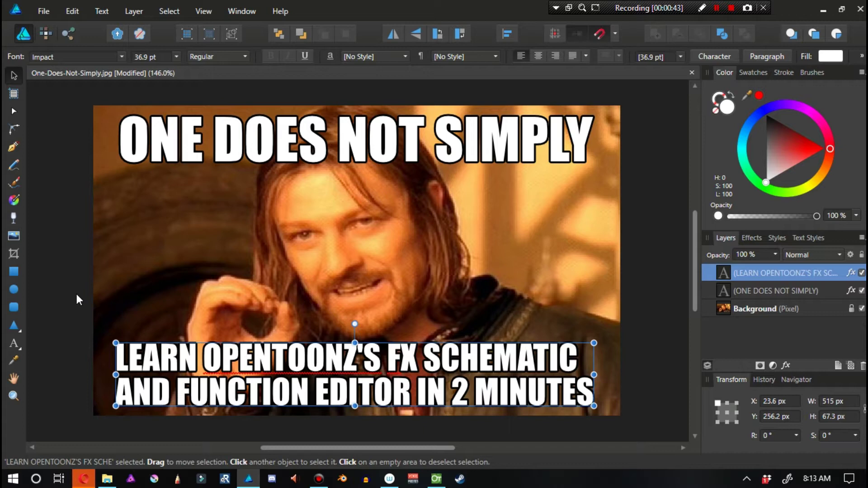
left_click(250, 480)
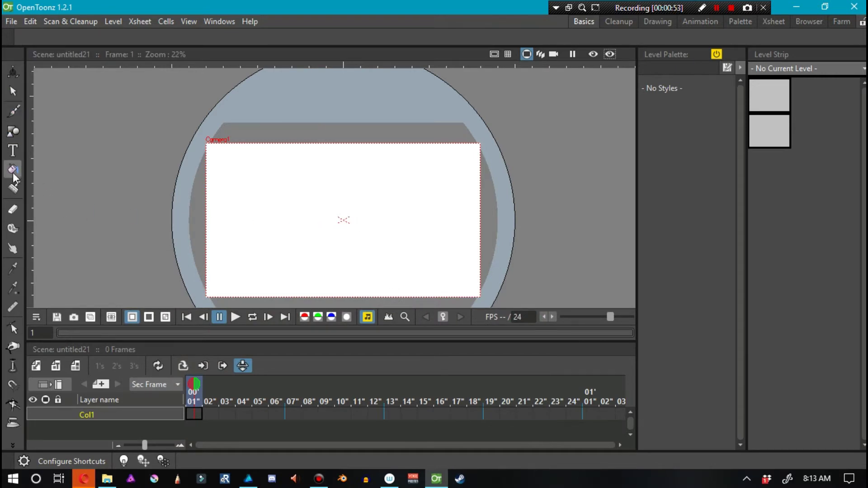
Step: Add a new red palette style and fill the drawn rectangle with it in Col1
left_click(14, 193)
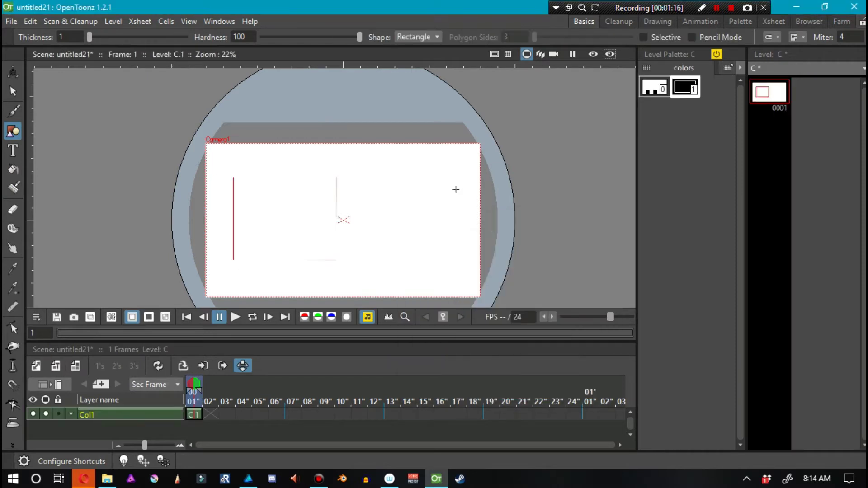
right_click(685, 87)
left_click(709, 240)
double_click(709, 91)
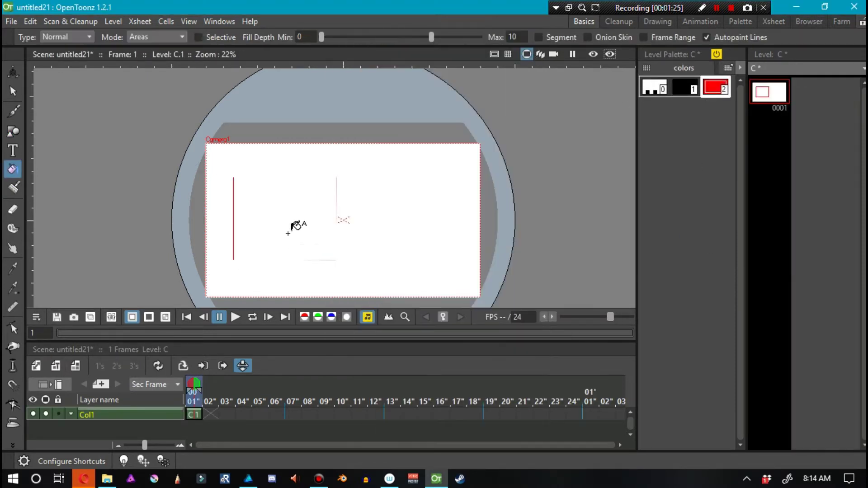
left_click(307, 217)
Step: Draw a circle over the square's top in a new Col2 column and fill it blue
scroll(324, 207, "up", 2)
key("g")
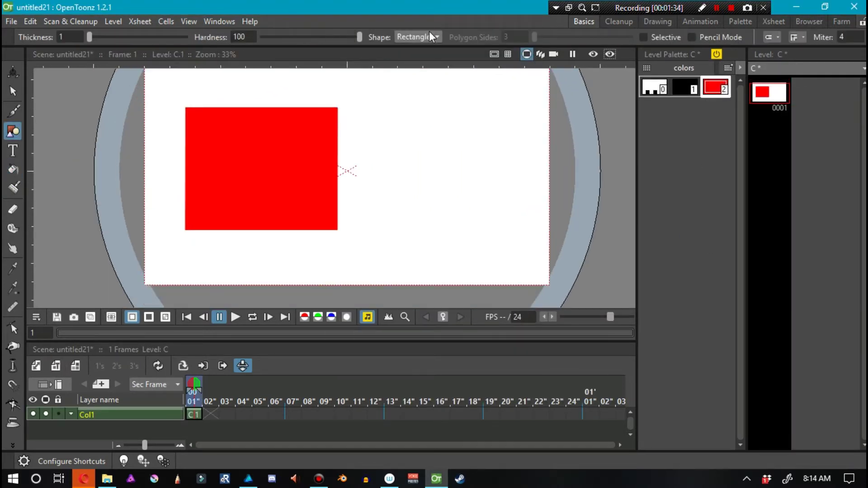
left_click(417, 37)
left_click(415, 56)
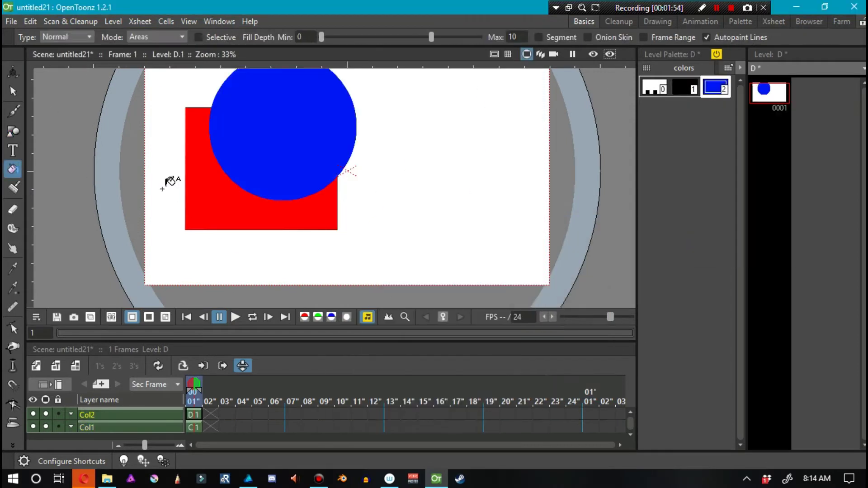
key("s")
key("Delete")
left_click(13, 131)
left_click_drag(313, 178, 356, 179)
key("f")
left_click(318, 174)
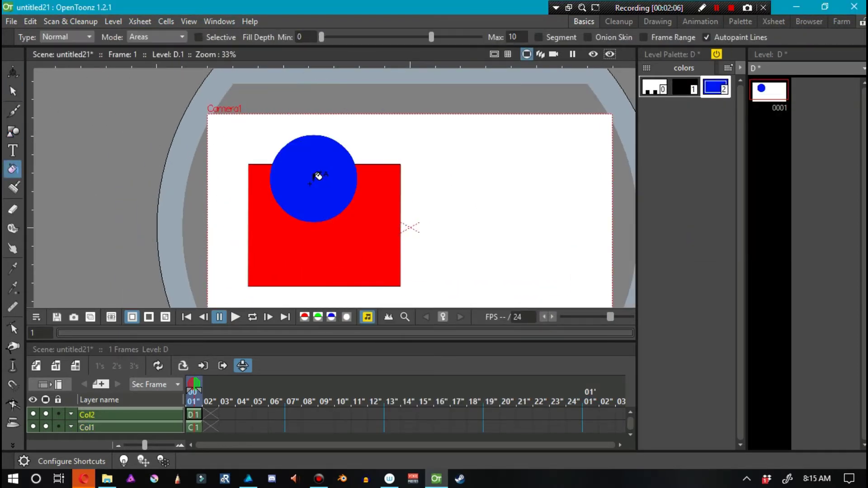
Step: Move the Col2 blue circle to E/W 86.5 mm, N/S -47.16 mm, straddling the square's right edge
key("s")
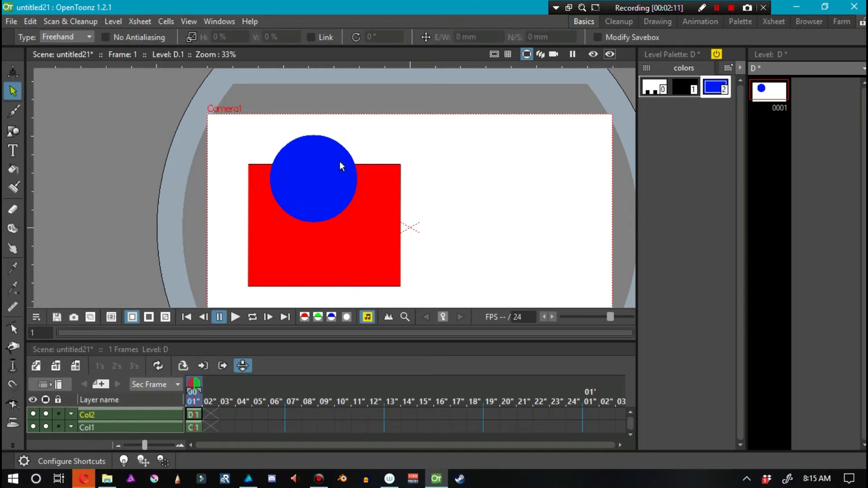
left_click_drag(341, 151, 324, 164)
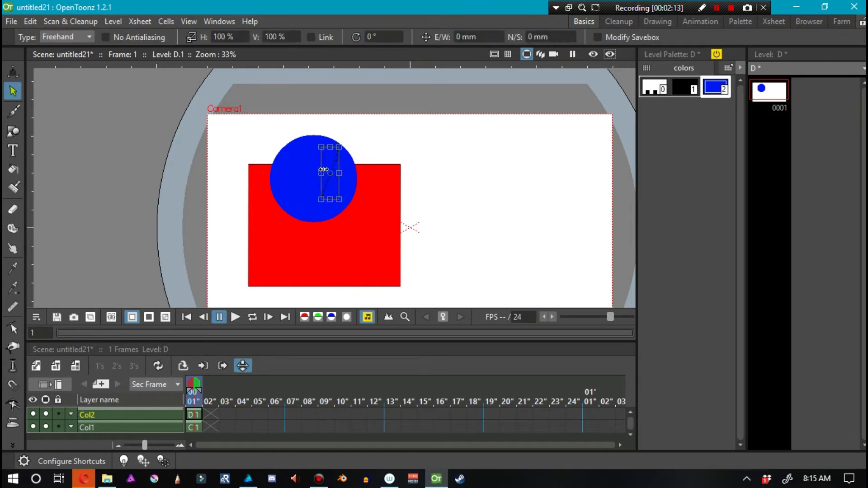
left_click(284, 163)
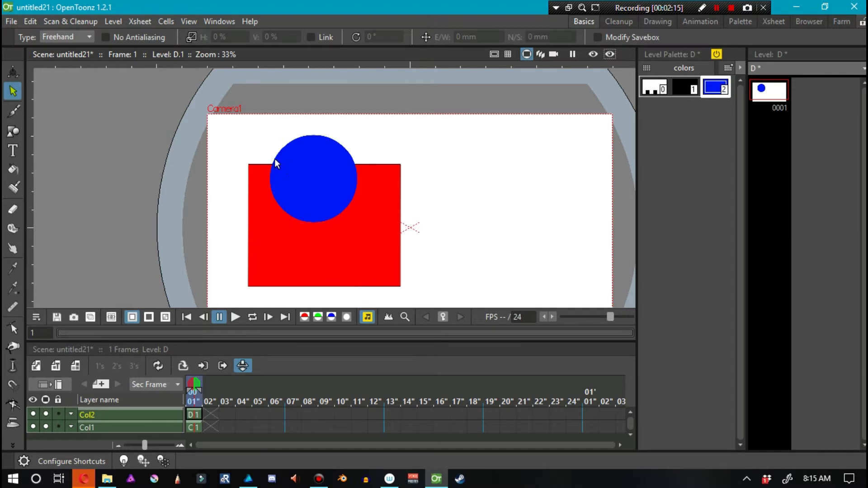
left_click(12, 72)
left_click_drag(328, 179, 377, 224)
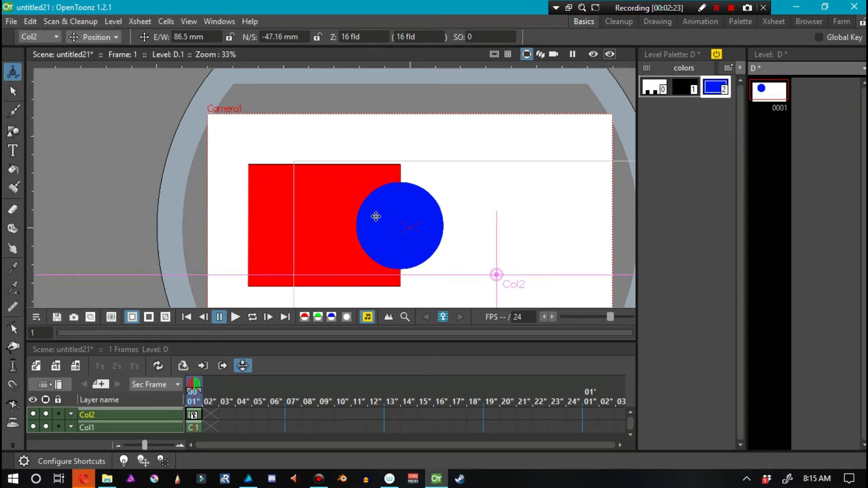
left_click(13, 91)
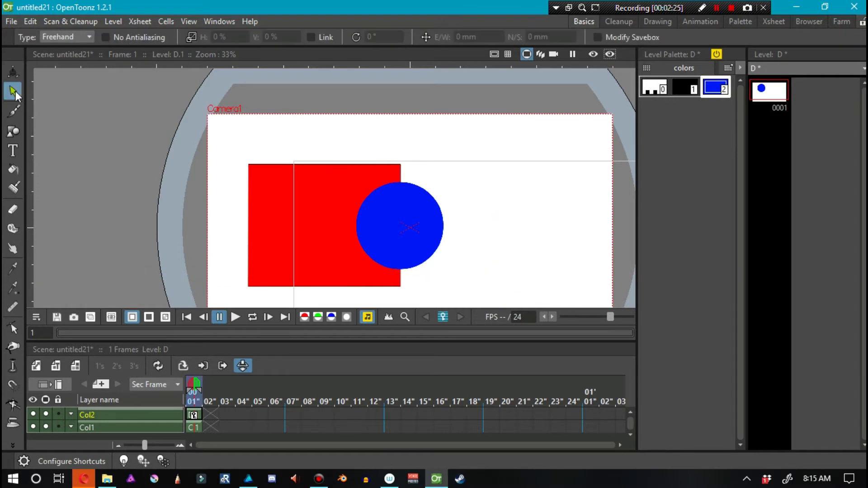
Step: Switch to the Animation room, enlarge the Function Editor, and try the widened timeline layout
left_click(690, 21)
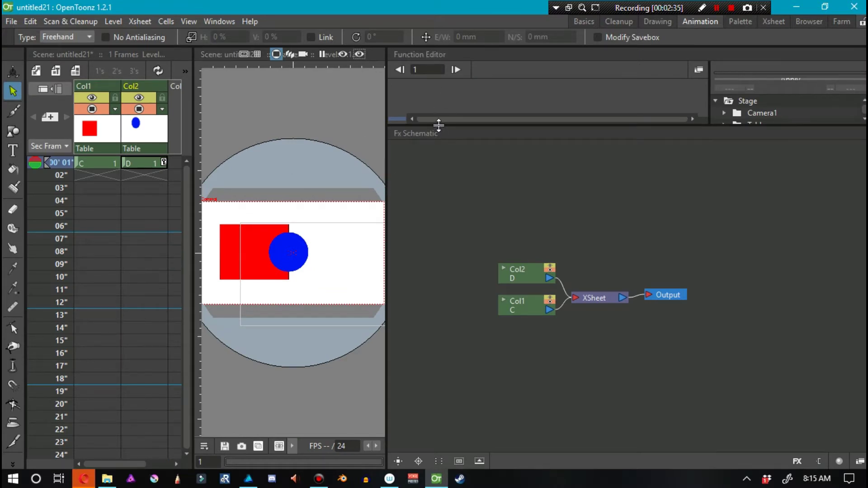
left_click_drag(438, 126, 451, 310)
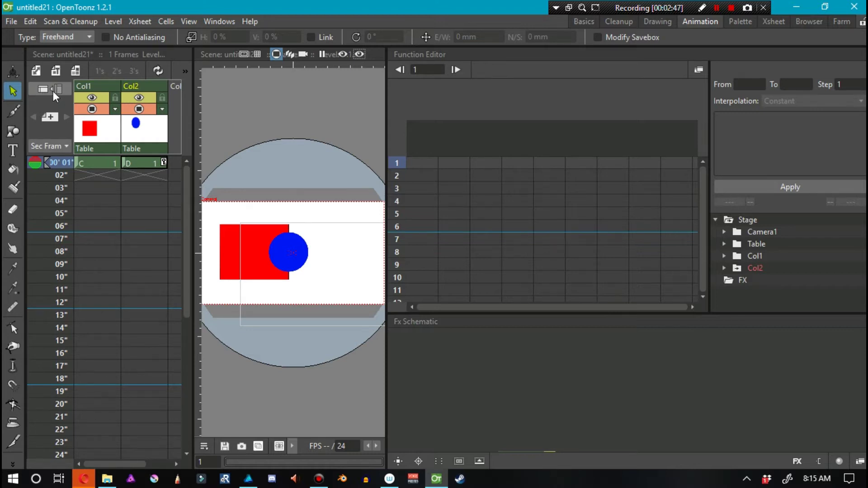
left_click(53, 91)
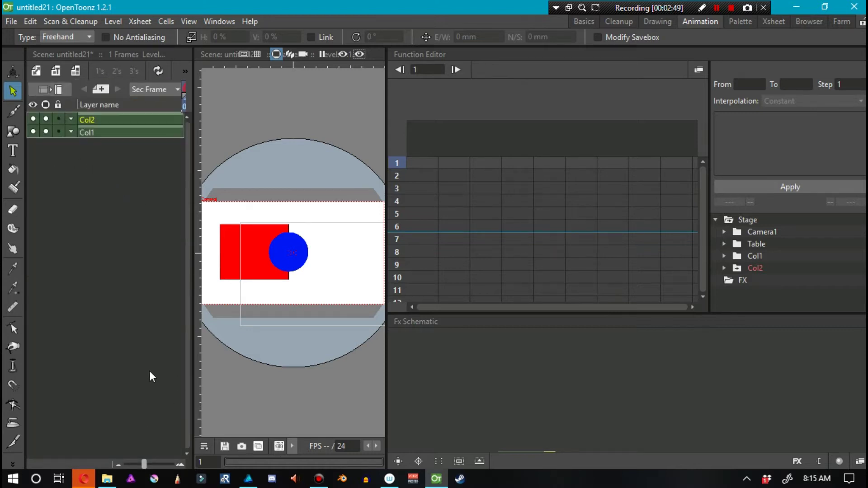
left_click_drag(193, 257, 478, 223)
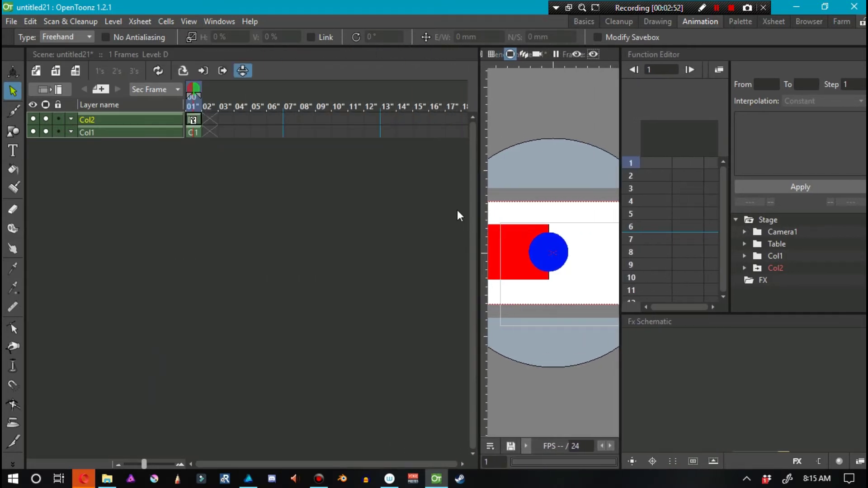
Step: Return to the vertical Xsheet layout and widen the viewer to show the whole camera frame
left_click(55, 90)
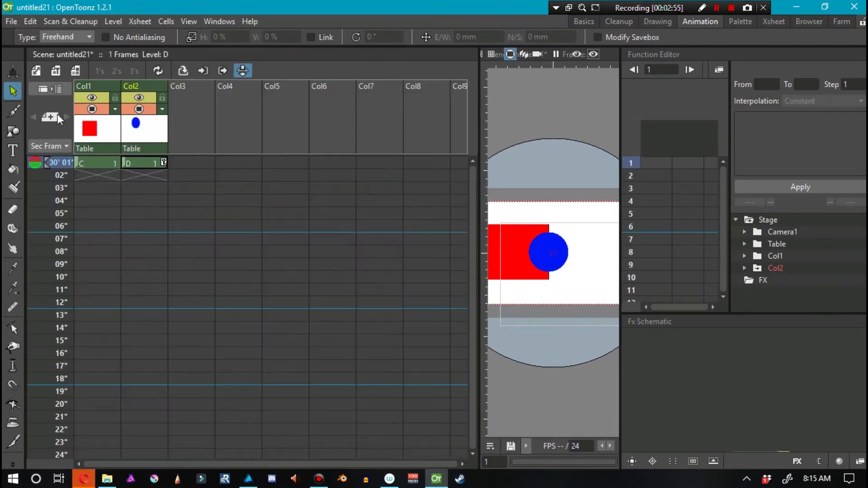
left_click(53, 91)
left_click(55, 90)
left_click(57, 90)
left_click(58, 90)
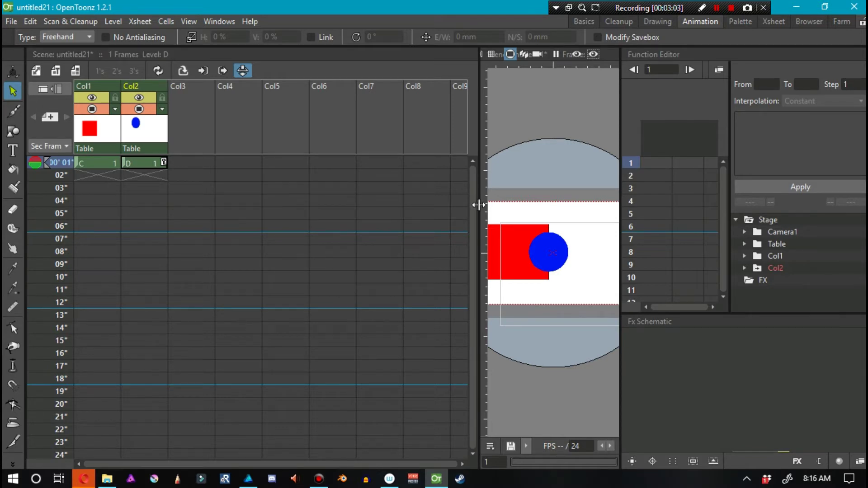
left_click_drag(478, 198, 372, 212)
left_click_drag(234, 218, 218, 231)
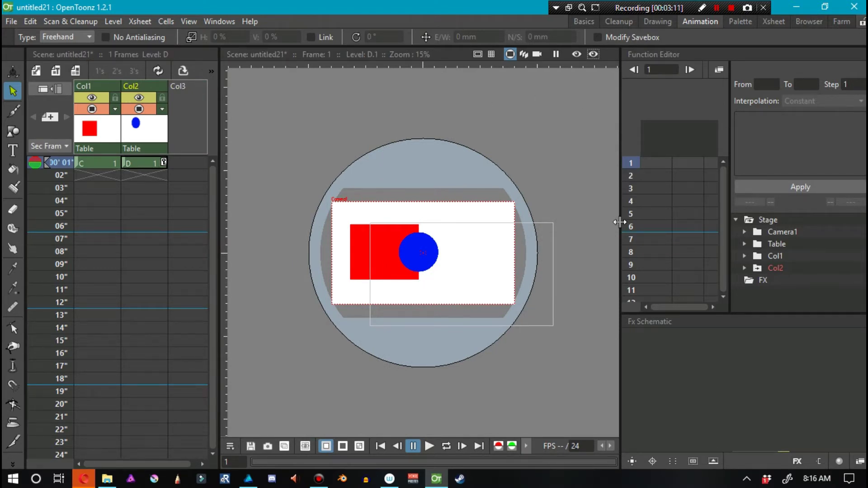
Step: Widen the Function Editor and step through frames 15 and 10 before returning to frame 1
left_click_drag(619, 219, 529, 223)
left_click(147, 340)
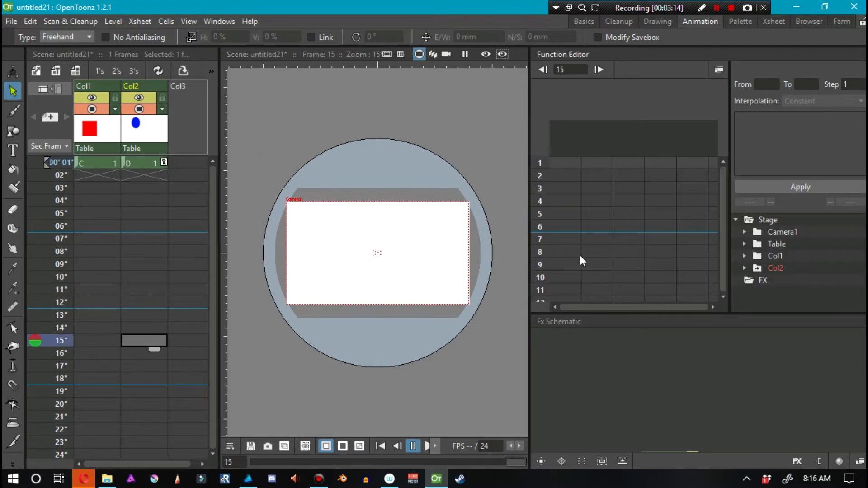
left_click(570, 277)
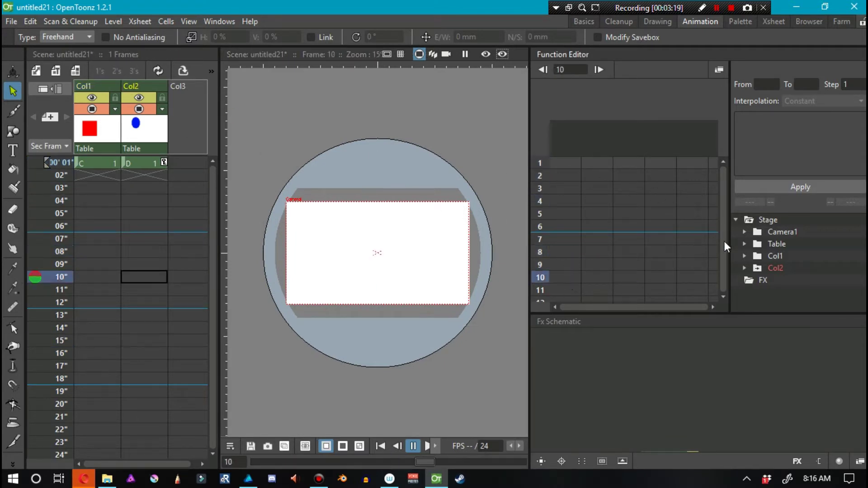
left_click(555, 163)
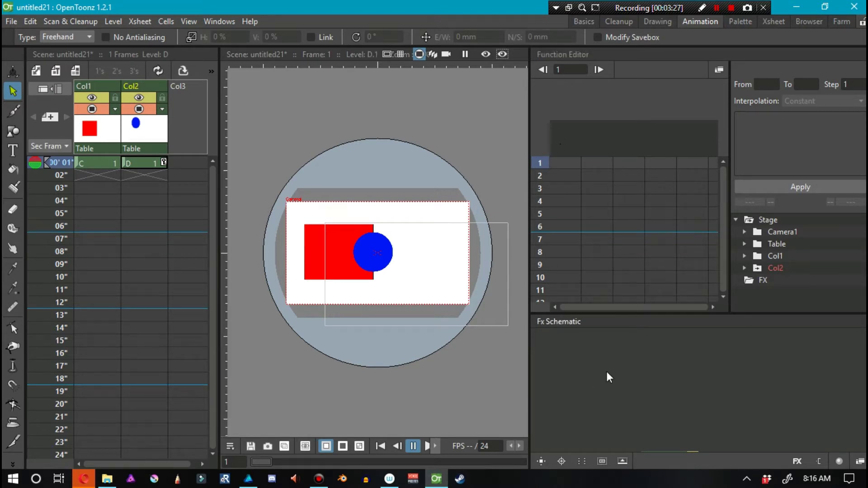
Step: Toggle the schematic between Stage and FX views, ending on the Col1, Col2, XSheet, Output graph
left_click(858, 462)
left_click(858, 462)
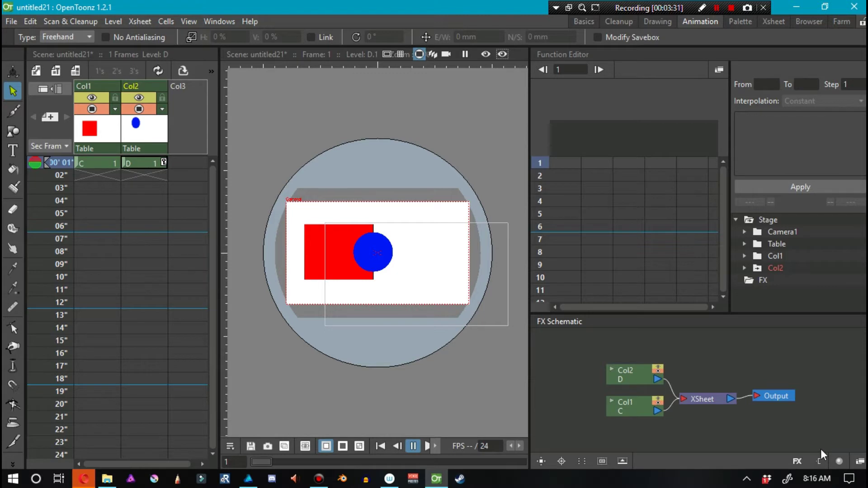
left_click(858, 461)
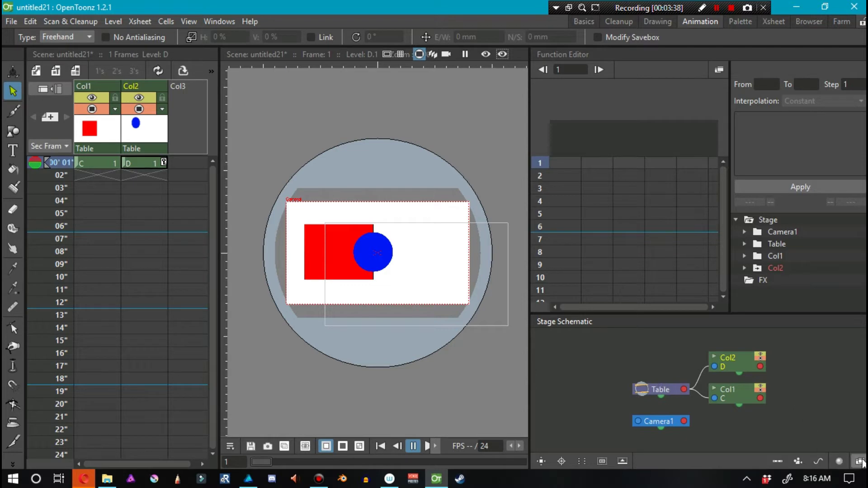
left_click(859, 462)
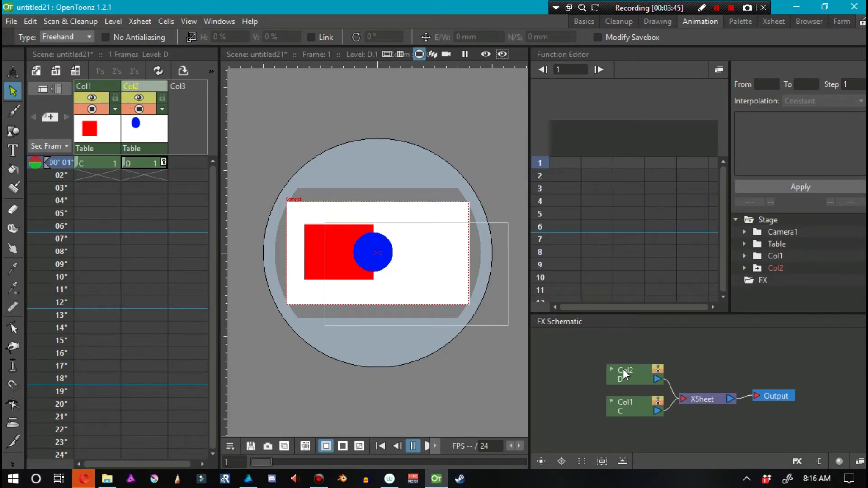
Step: Rearrange the FX schematic nodes, moving Col1 to the right and Col2 slightly left
mouse_move(623, 369)
left_mouse_down()
mouse_move(605, 349)
mouse_move(612, 359)
left_mouse_up()
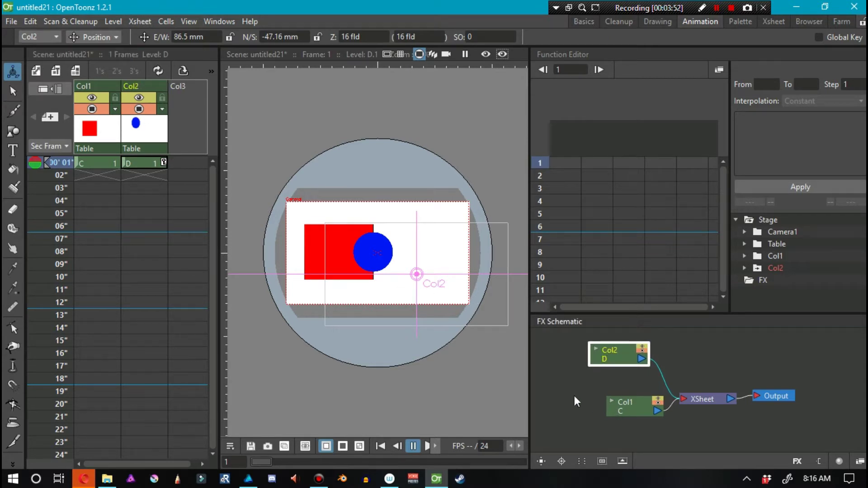
left_click_drag(626, 410, 574, 405)
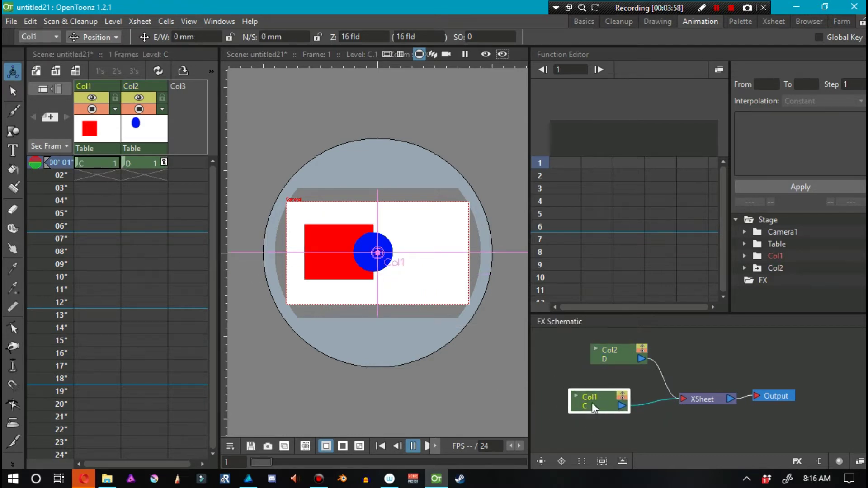
left_click_drag(592, 403, 622, 410)
left_click(615, 360)
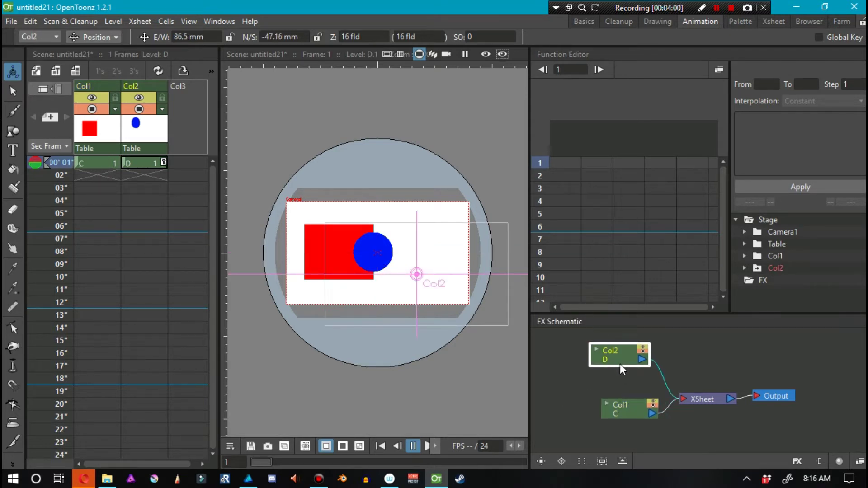
left_click_drag(619, 364, 564, 361)
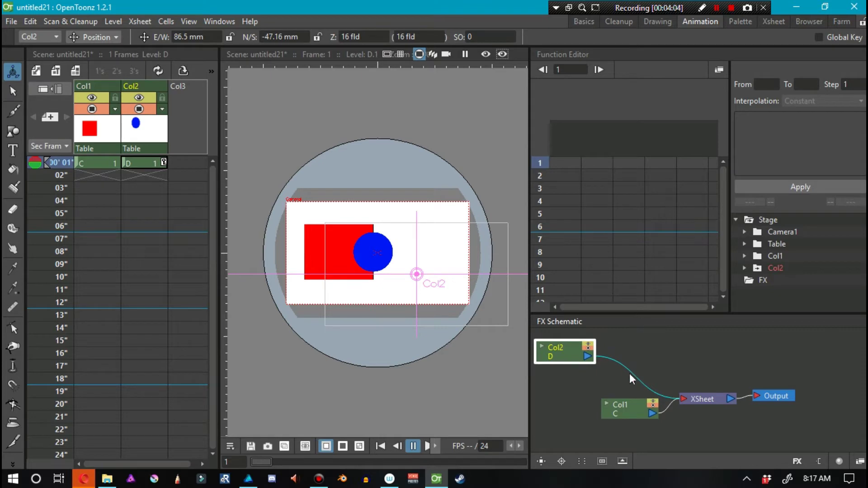
Step: Open and close the FX Browser, then inspect the Col2-to-XSheet link's menu without inserting anything
left_click(796, 461)
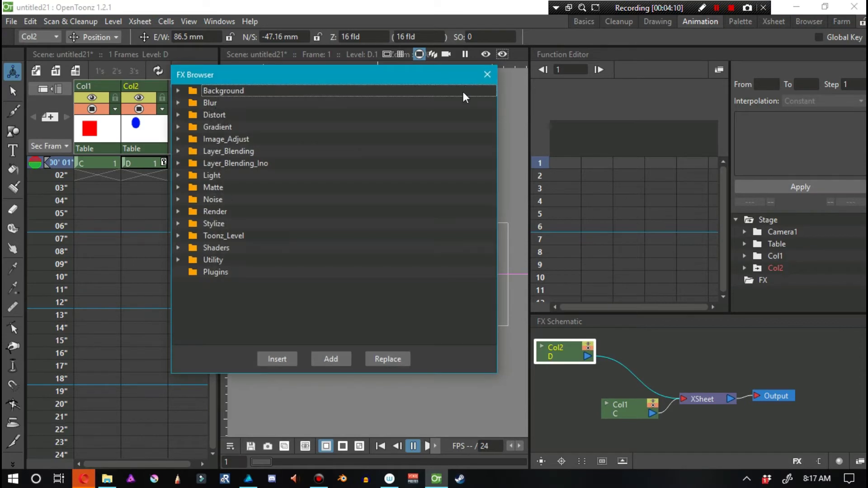
left_click(487, 74)
right_click(616, 360)
key("Escape")
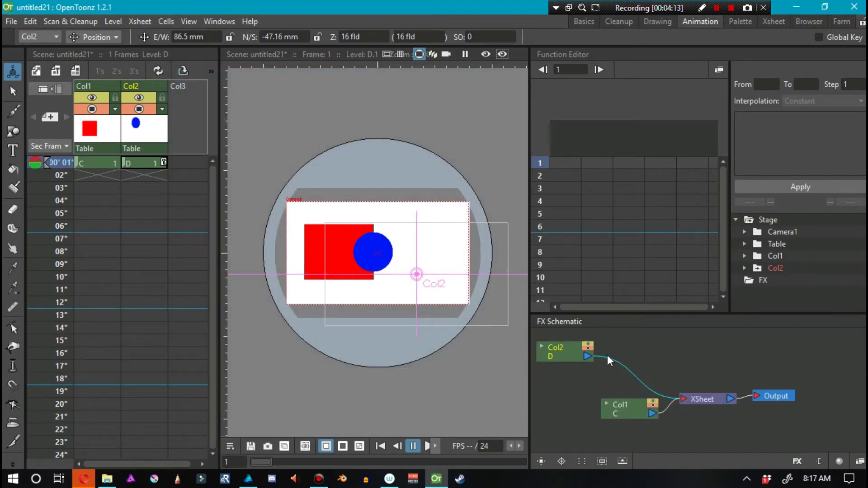
right_click(616, 362)
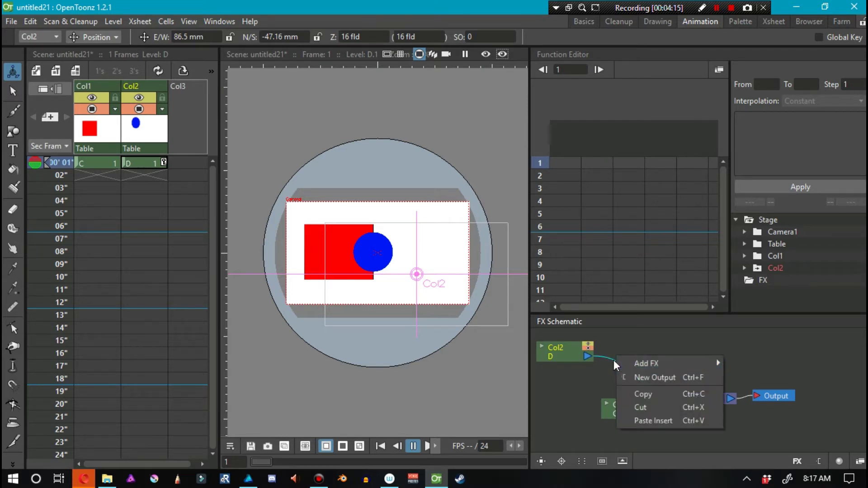
right_click(613, 359)
mouse_move(613, 360)
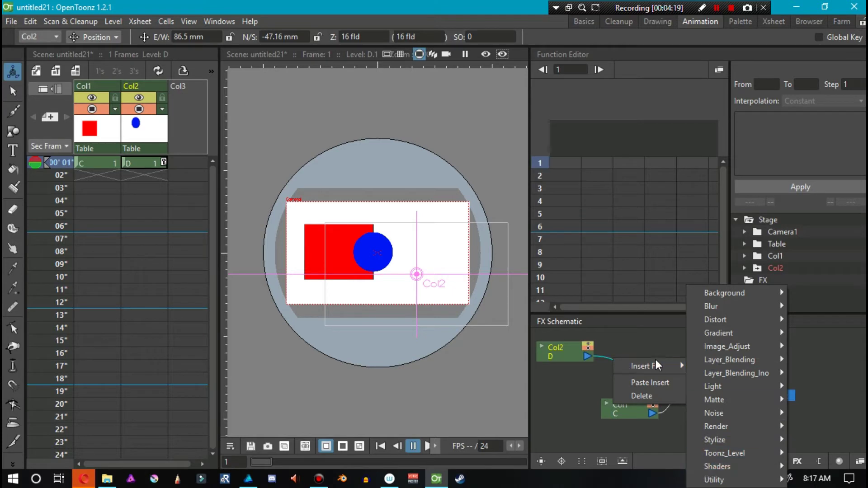
left_click(638, 349)
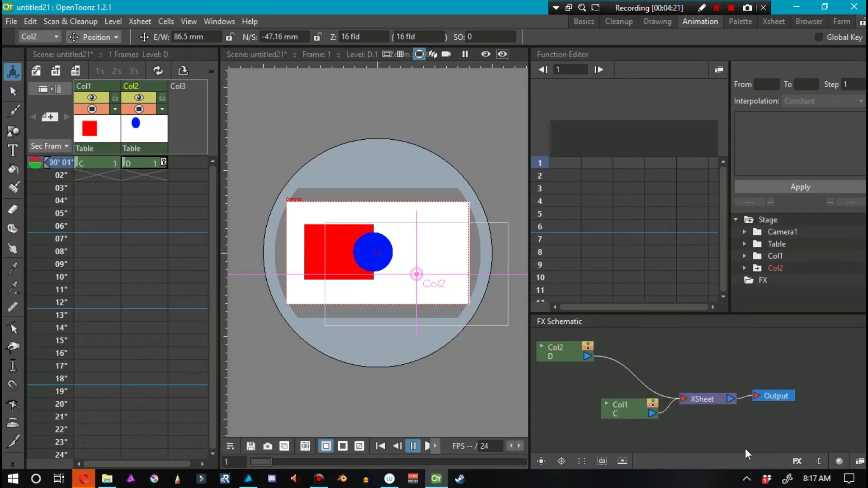
right_click(618, 366)
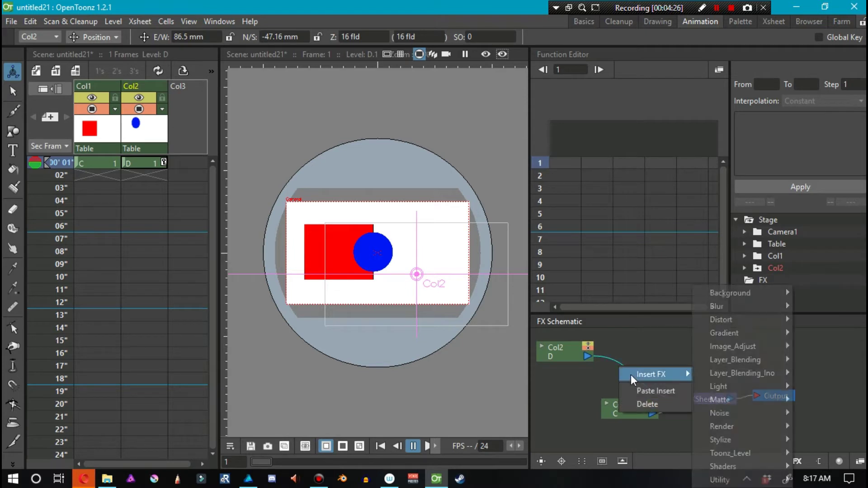
left_click(619, 364)
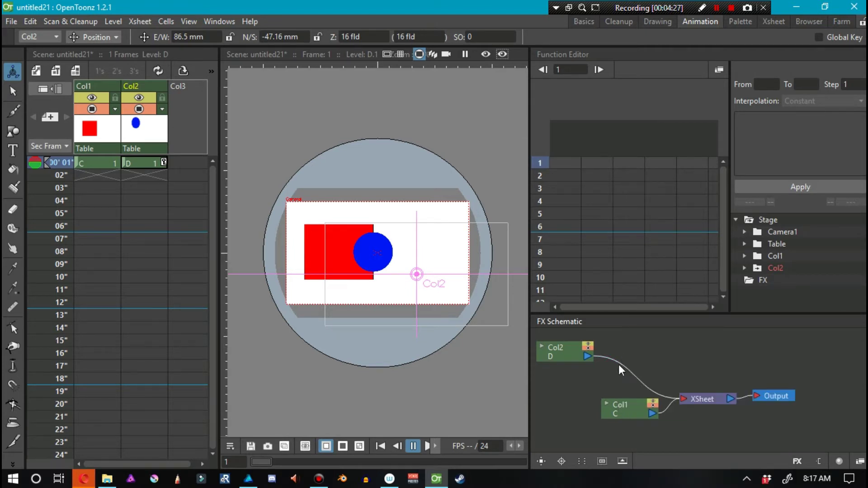
Step: Browse the Toonz_Level, Stylize, Render, Noise and Matte FX categories, then expand Layer_Blending
left_click(797, 461)
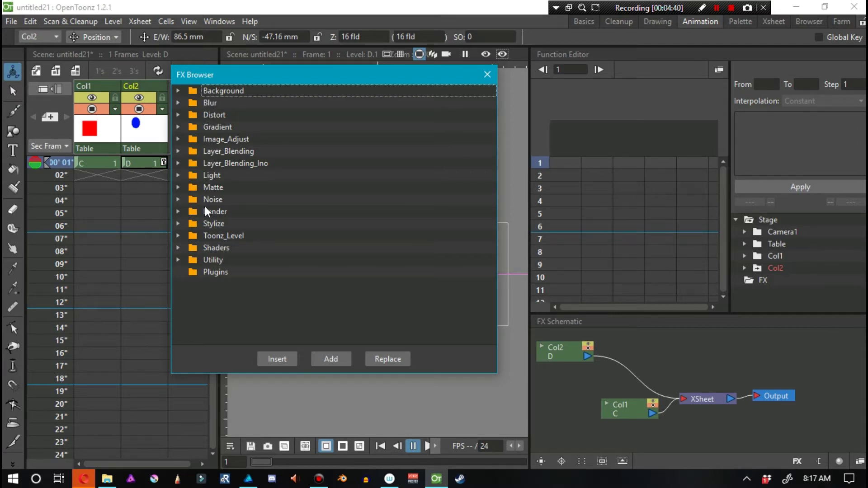
left_click(177, 236)
left_click(178, 236)
left_click(178, 224)
left_click(177, 224)
left_click(177, 211)
left_click(177, 208)
left_click(175, 199)
left_click(175, 199)
left_click(178, 187)
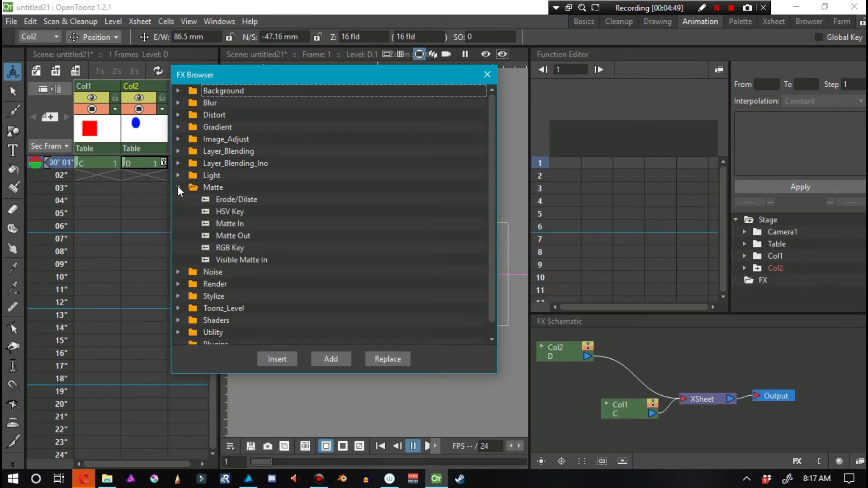
left_click(177, 186)
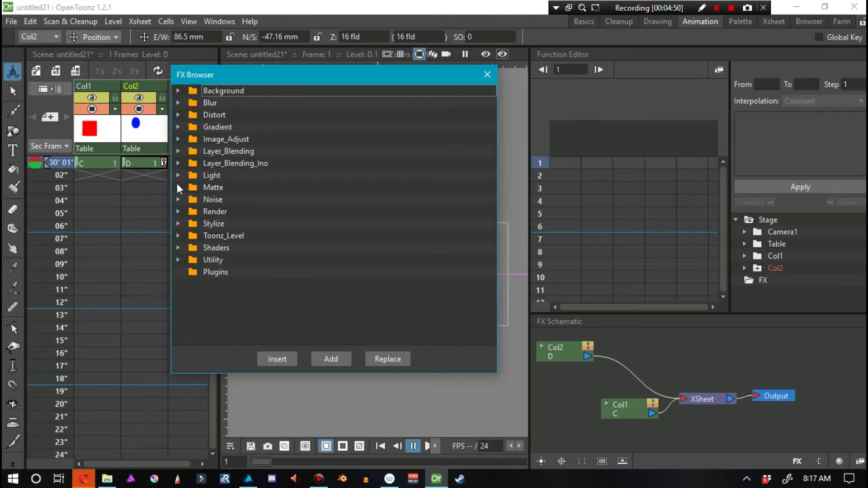
left_click(178, 151)
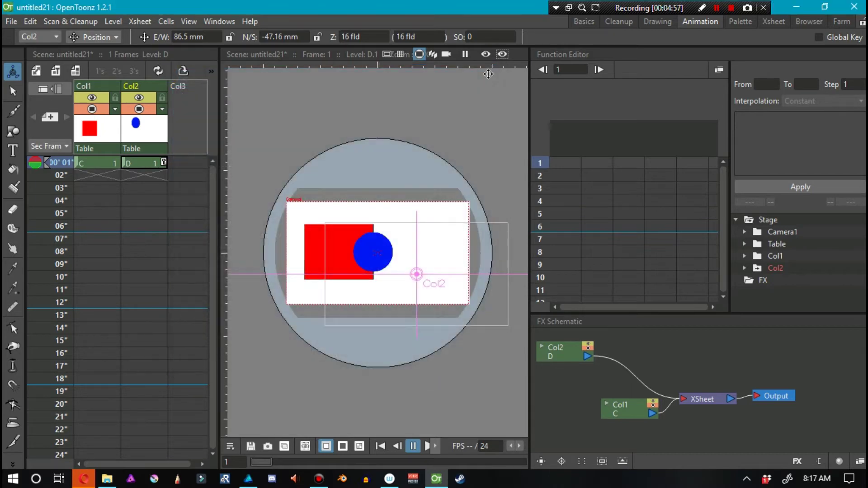
Step: Insert a Layer_Blending > Transparency effect on the Col2-to-XSheet link
left_click(487, 75)
right_click(617, 361)
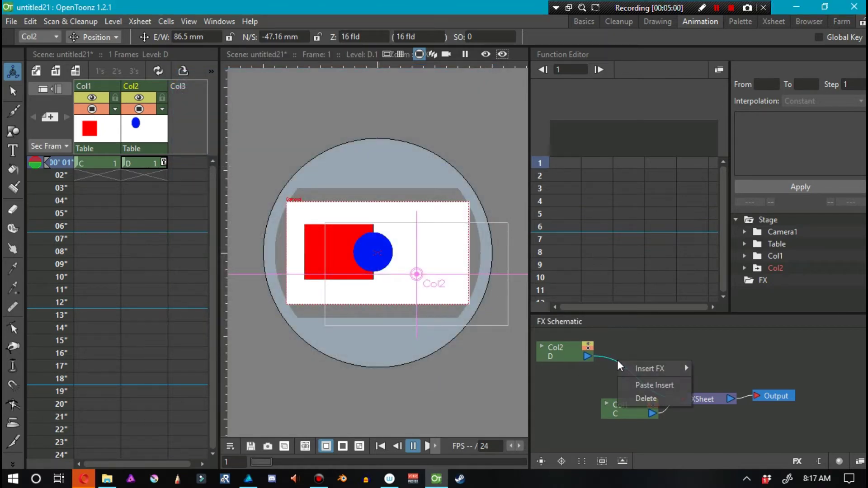
mouse_move(639, 373)
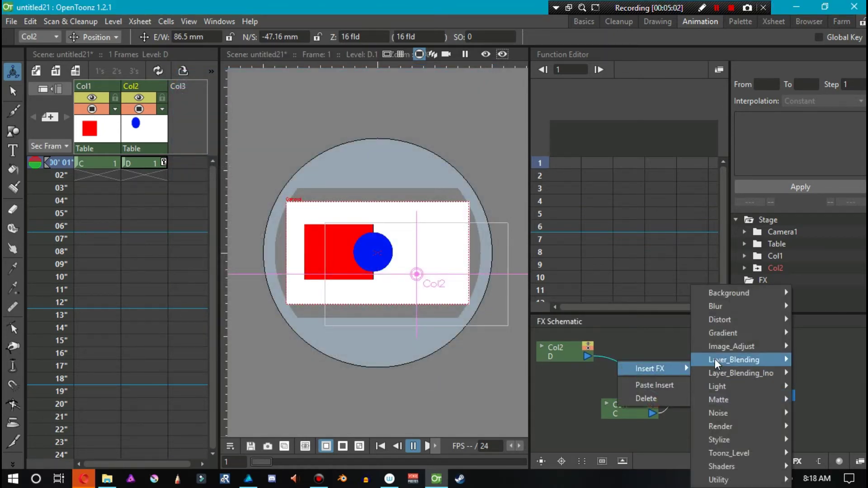
mouse_move(716, 361)
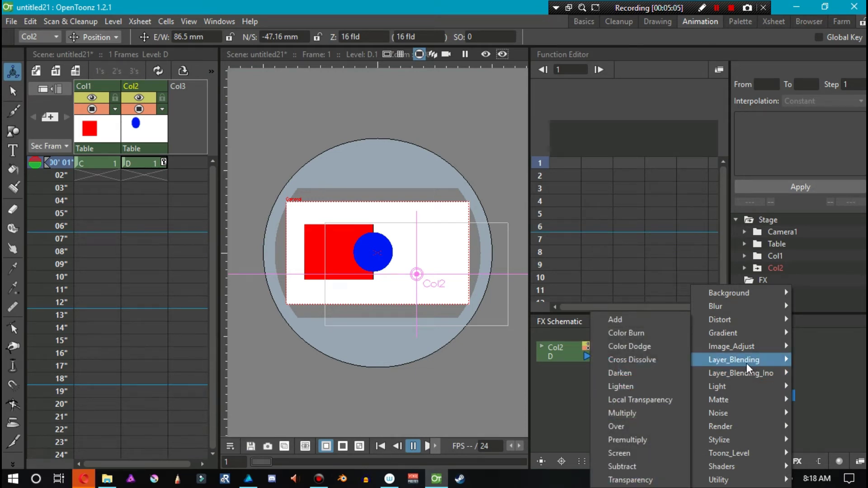
mouse_move(741, 378)
left_click(637, 479)
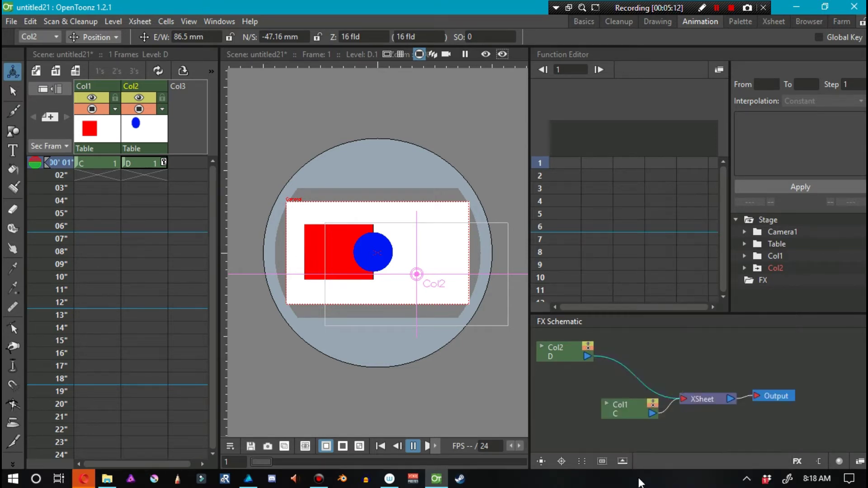
Step: Reposition Transparency01, connect Col2 directly to XSheet, and delete the Transparency01-to-XSheet link
left_click_drag(645, 359, 658, 352)
left_click(618, 356)
left_click_drag(596, 361, 682, 399)
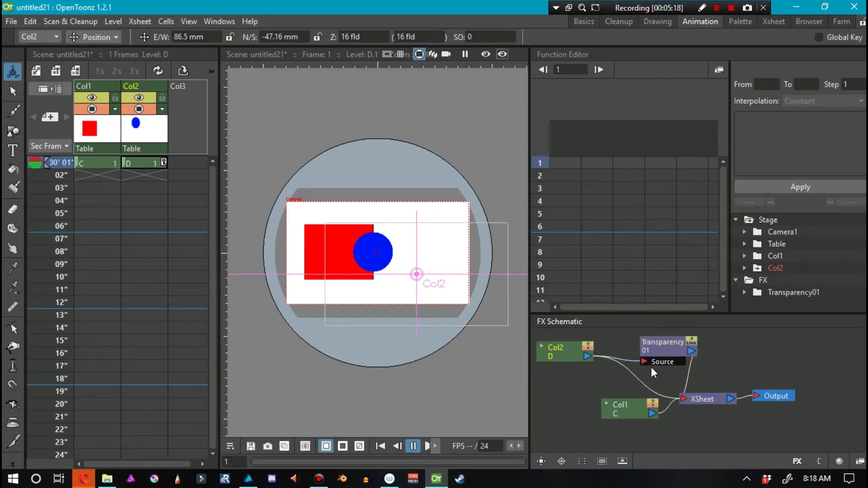
left_click(687, 381)
key("Delete")
left_click_drag(661, 351, 635, 355)
right_click(679, 354)
left_click(658, 347)
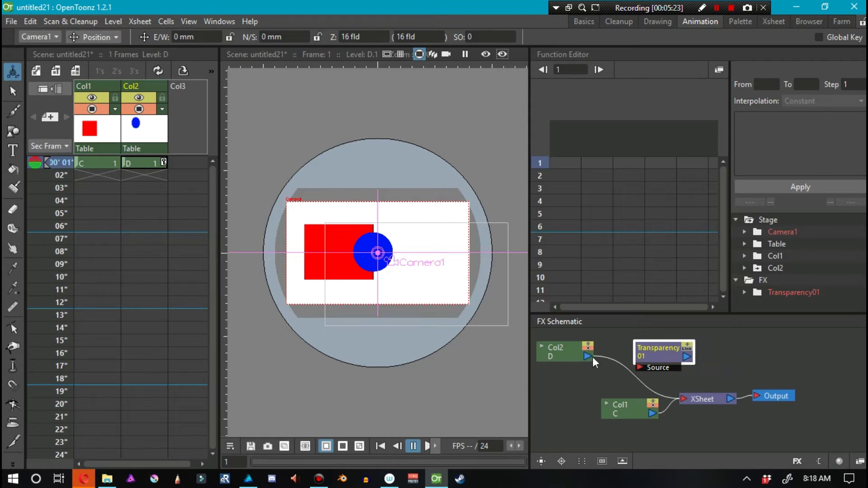
Step: Line up Col2 and Transparency01 and link Transparency01's output into XSheet
left_click_drag(567, 355, 579, 351)
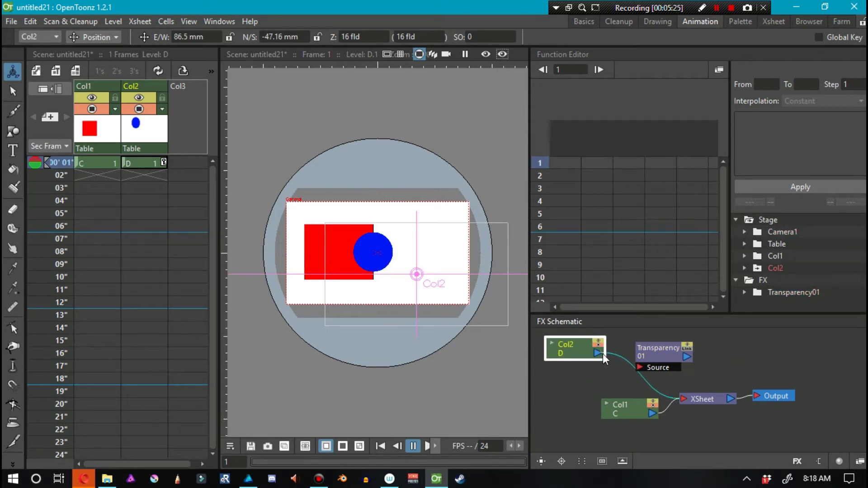
left_click_drag(663, 359, 680, 400)
left_click_drag(573, 342, 559, 351)
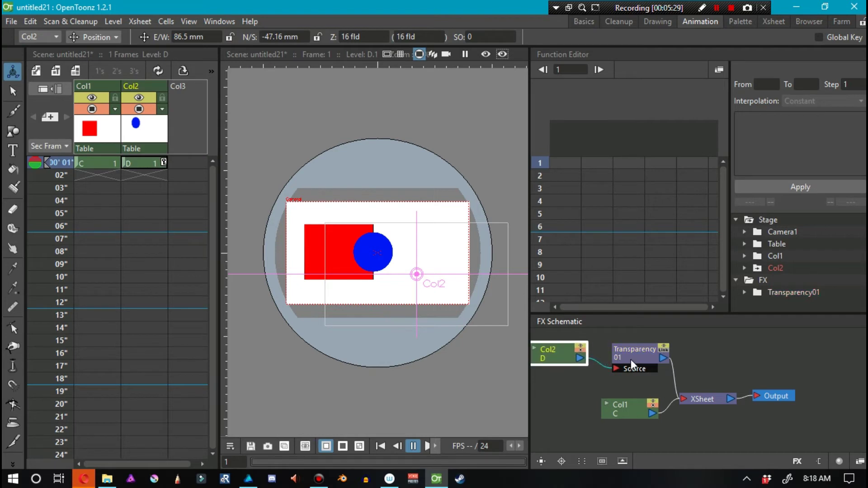
left_click_drag(632, 364, 625, 362)
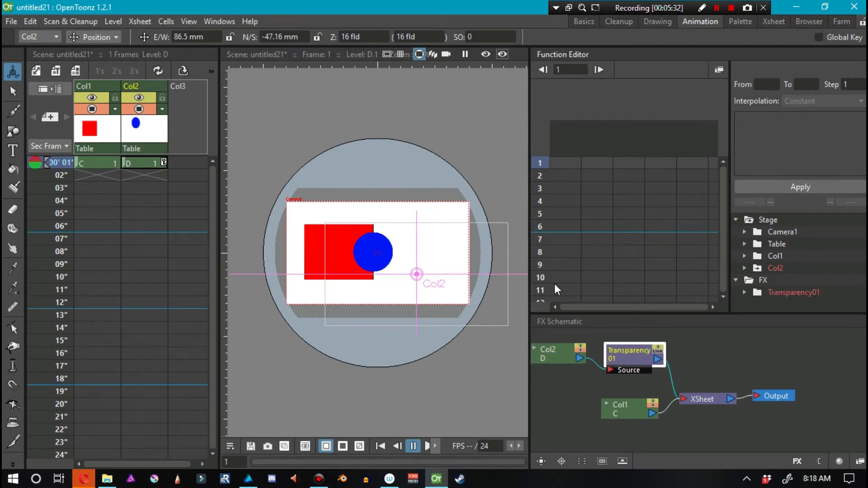
left_click_drag(335, 239, 450, 224)
Step: Check Transparency01's Intensity is 50, then enable Preview to show the half-transparent blue circle
scroll(450, 224, "up", 4)
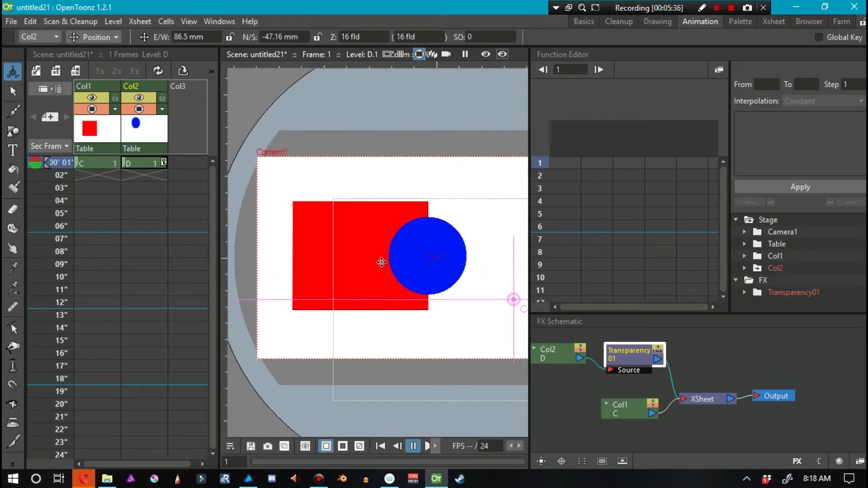
left_click_drag(374, 261, 335, 244)
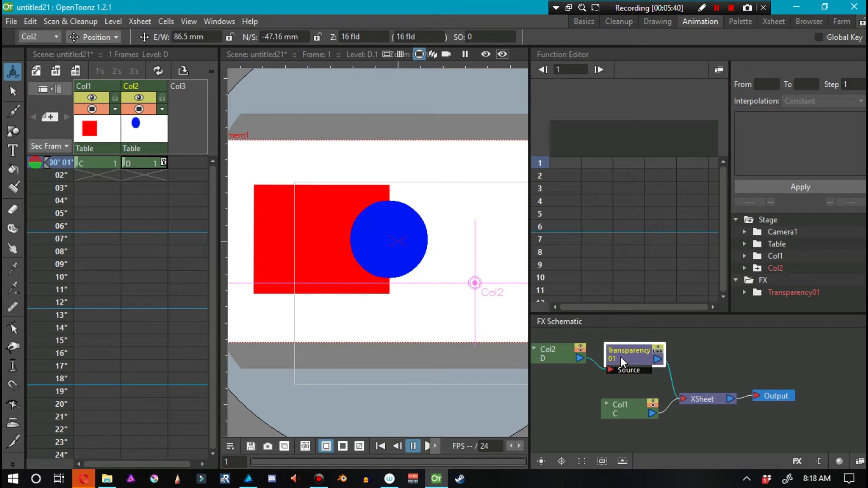
left_click_drag(620, 358, 621, 354)
double_click(629, 346)
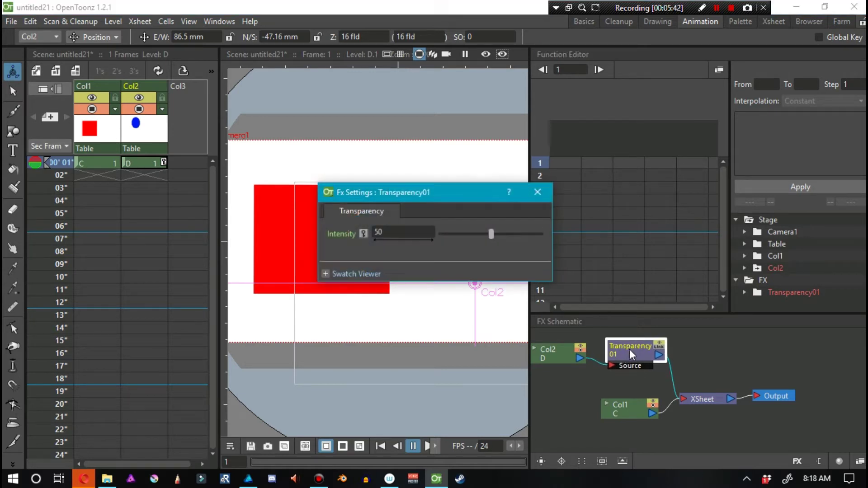
left_click(536, 192)
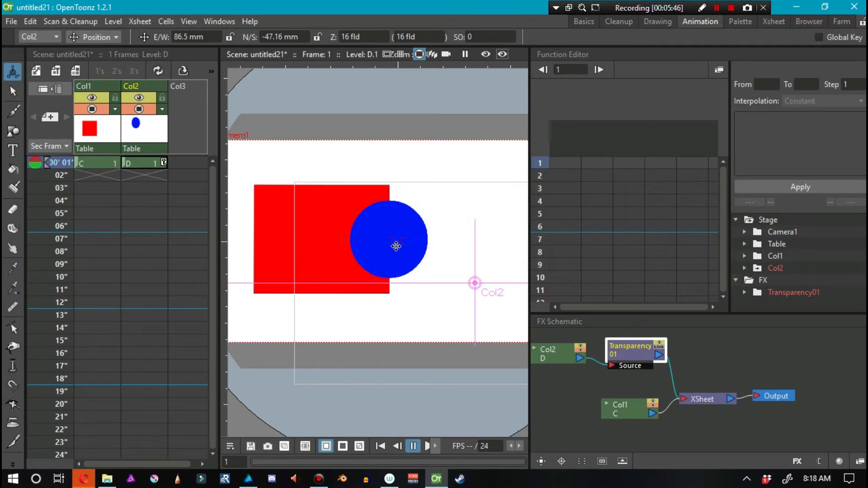
left_click(502, 55)
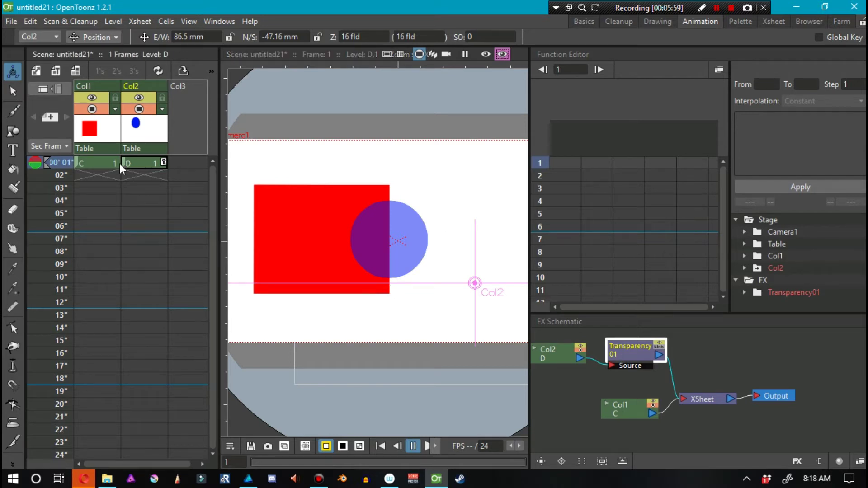
Step: Extend Col1 and Col2 to 34 frames and show Transparency01's Intensity channel (50) in the Function Editor
left_click(107, 166)
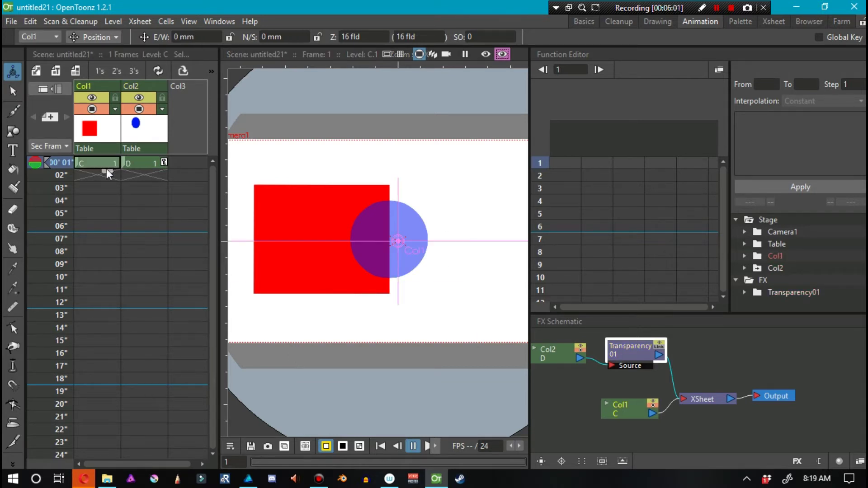
left_click(144, 162)
left_click_drag(150, 167, 195, 134)
left_click(146, 163)
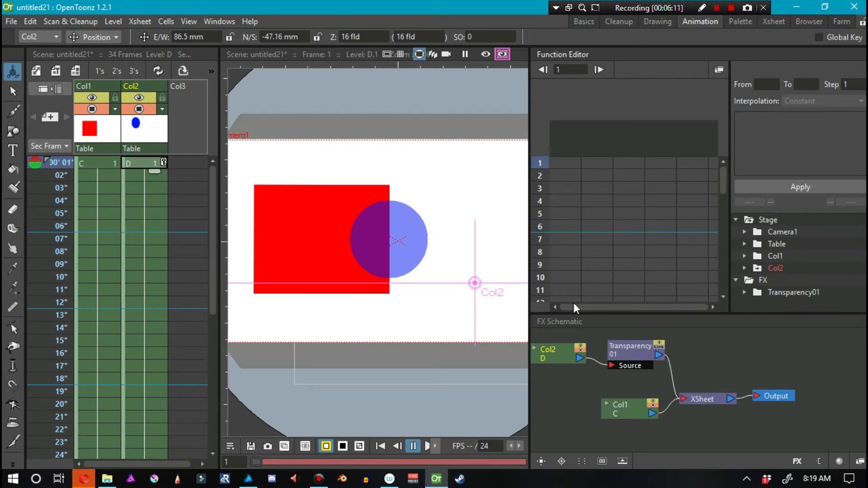
left_click_drag(634, 359, 631, 358)
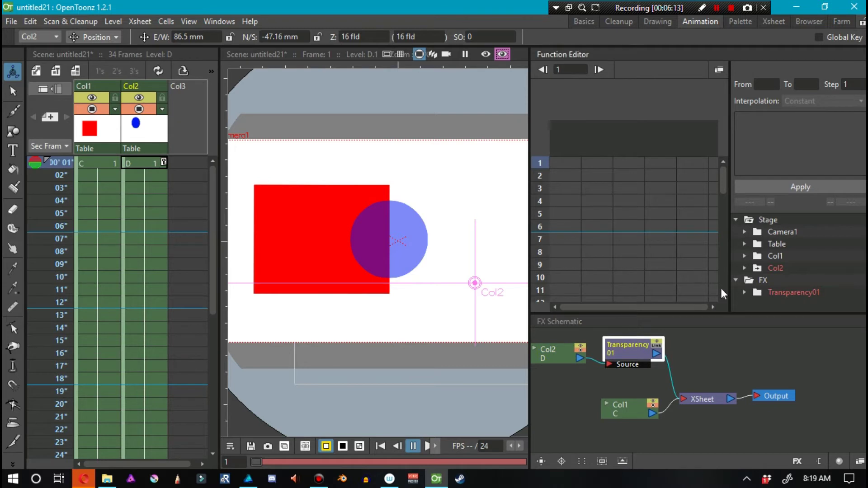
left_click(784, 291)
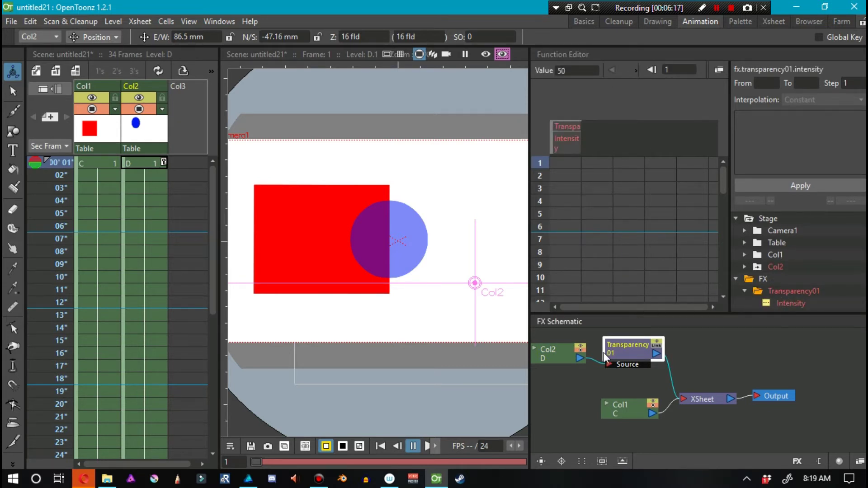
Step: Make room for the spreadsheet and key Transparency01 Intensity 50 at frames 1 and 10
left_click_drag(613, 355, 615, 354)
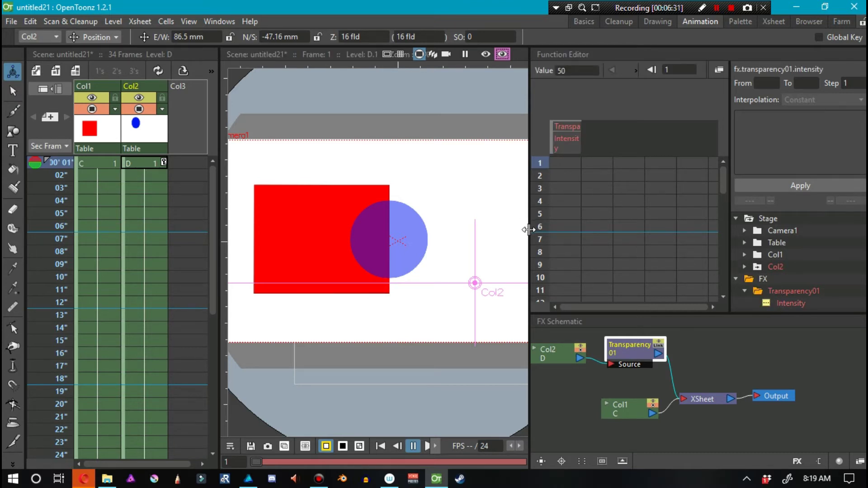
left_click_drag(528, 230, 475, 233)
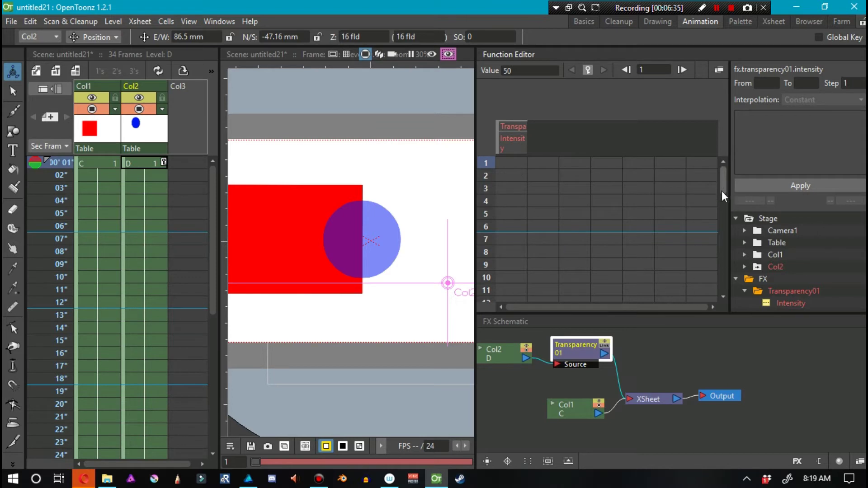
left_click_drag(720, 192, 611, 155)
left_click(506, 163)
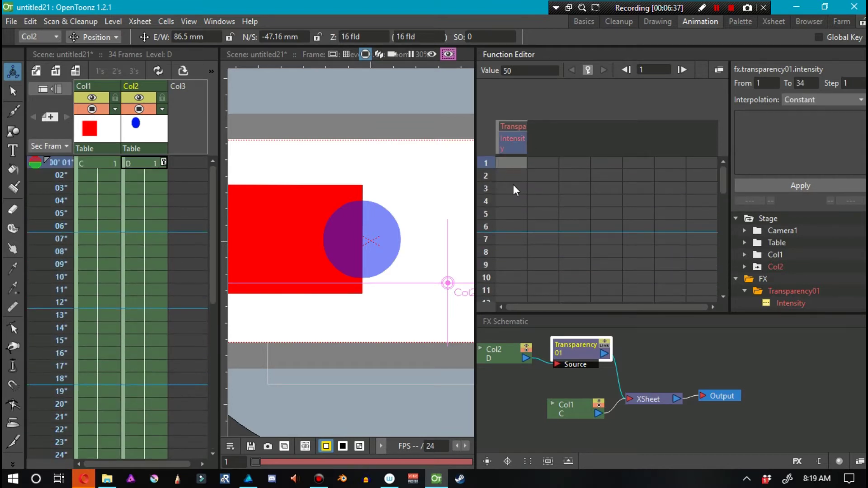
double_click(504, 164)
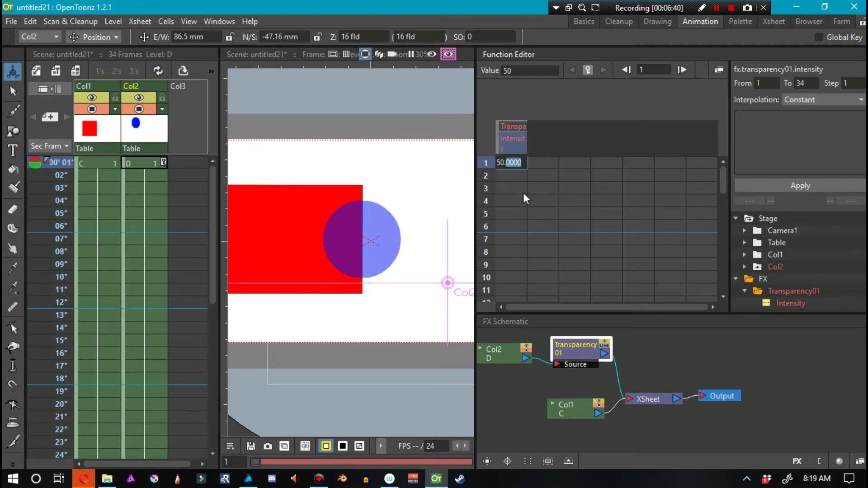
key("Return")
left_click(506, 277)
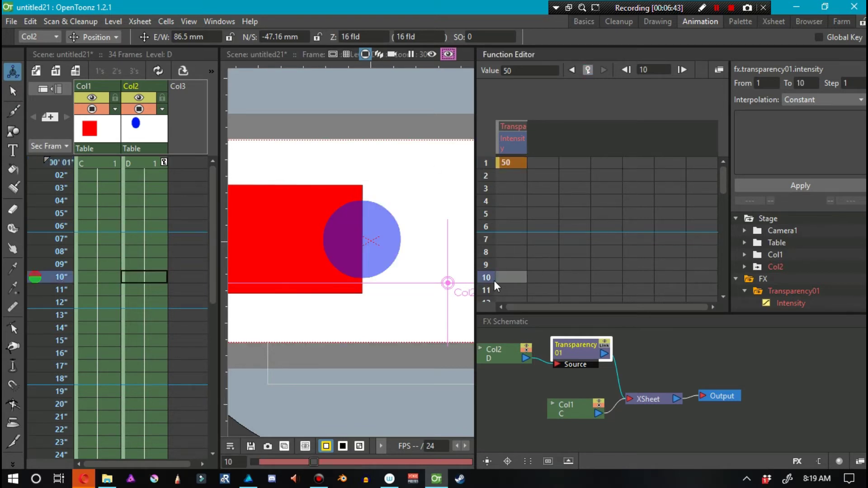
key("Return")
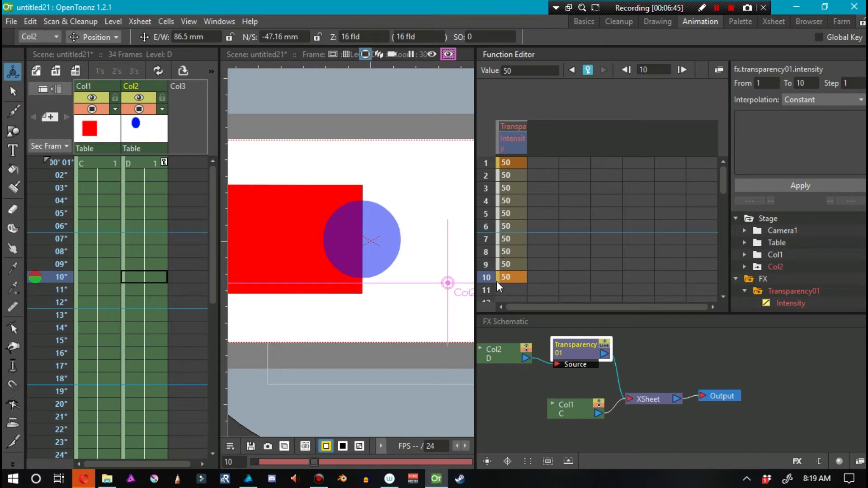
Step: Key Intensity 90 at frames 11 and 15, then back to 50 at frame 16
key("Down")
key("Down")
key("Down")
key("Down")
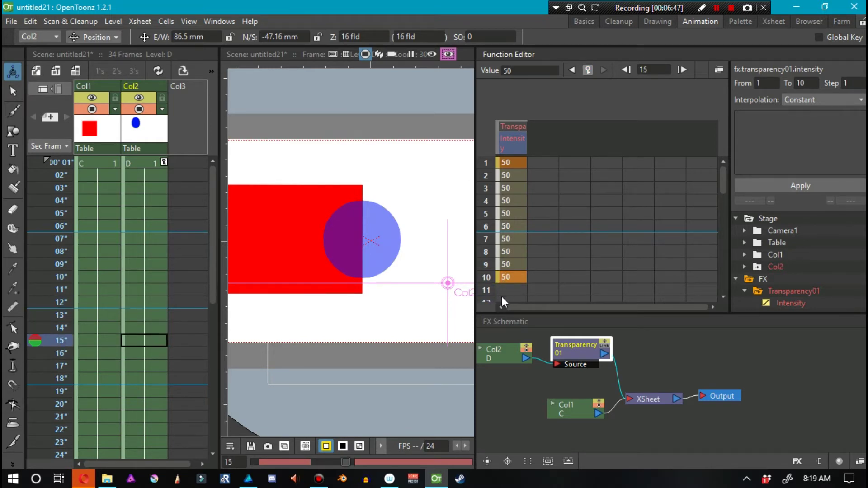
key("Up")
key("Up")
key("Up")
left_click_drag(725, 188, 714, 215)
left_click(510, 199)
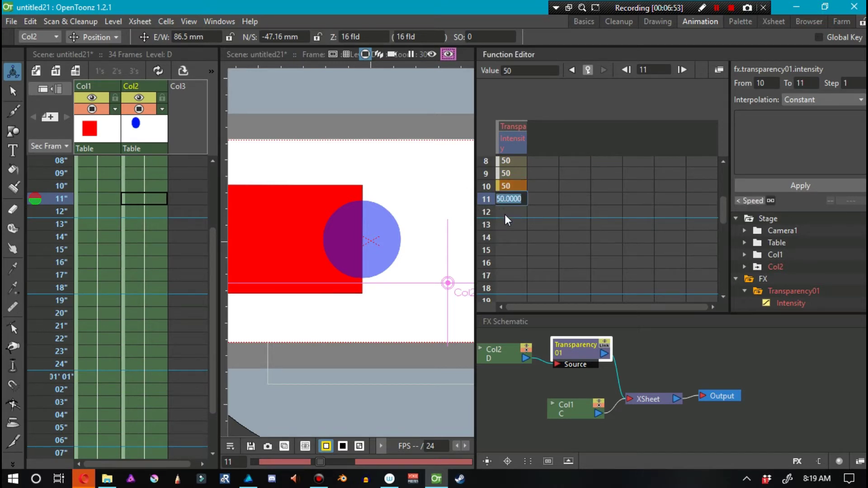
type("90")
key("Return")
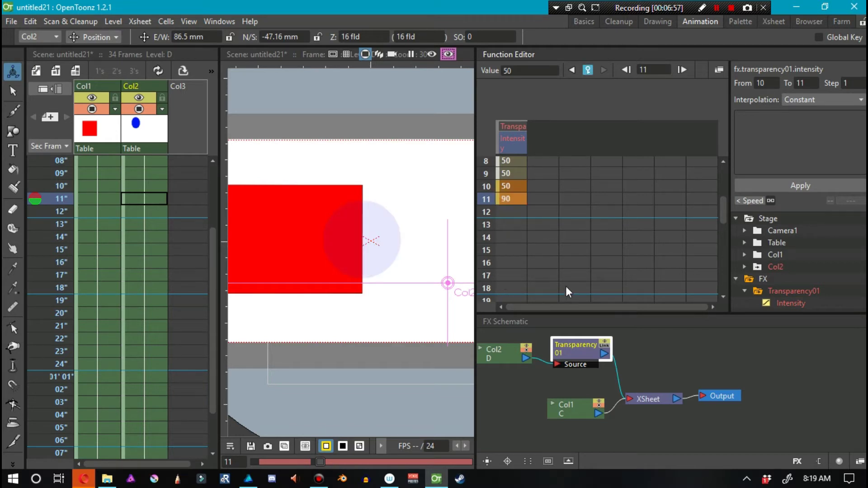
left_click_drag(731, 220, 707, 232)
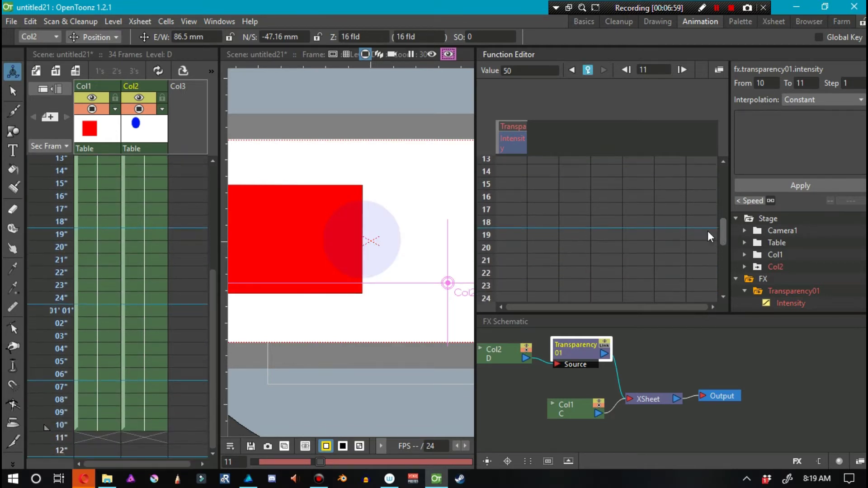
left_click(486, 185)
double_click(501, 188)
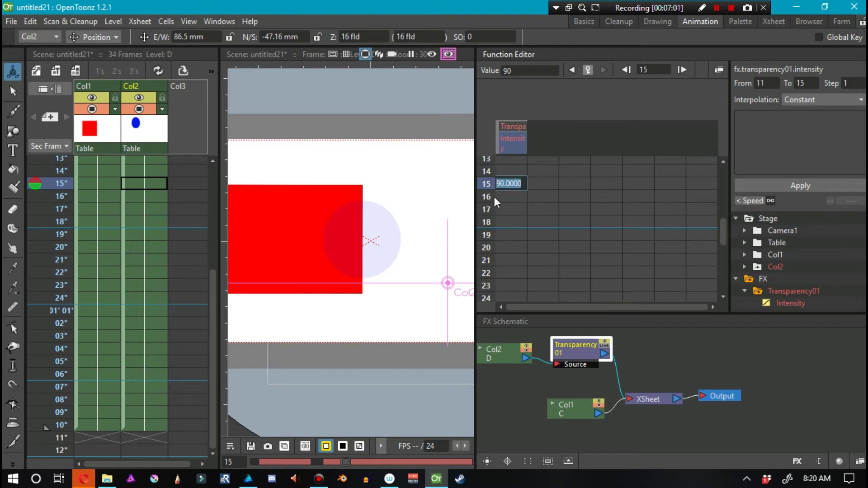
key("Return")
double_click(503, 197)
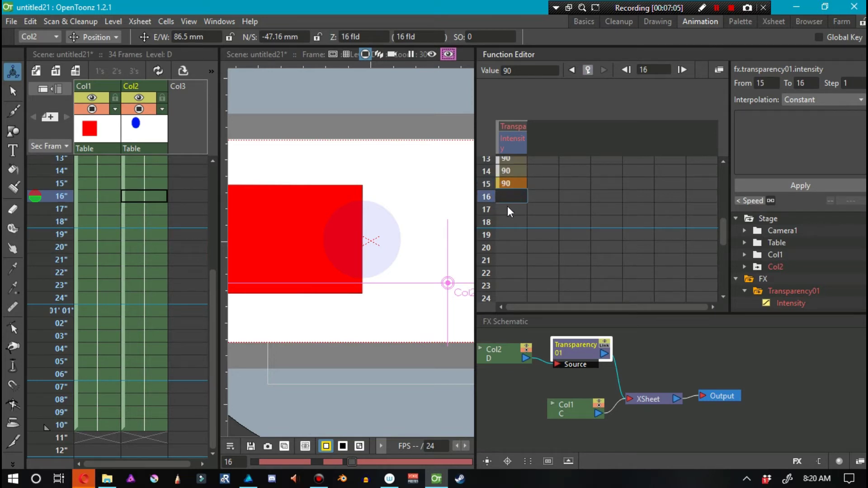
key("Return")
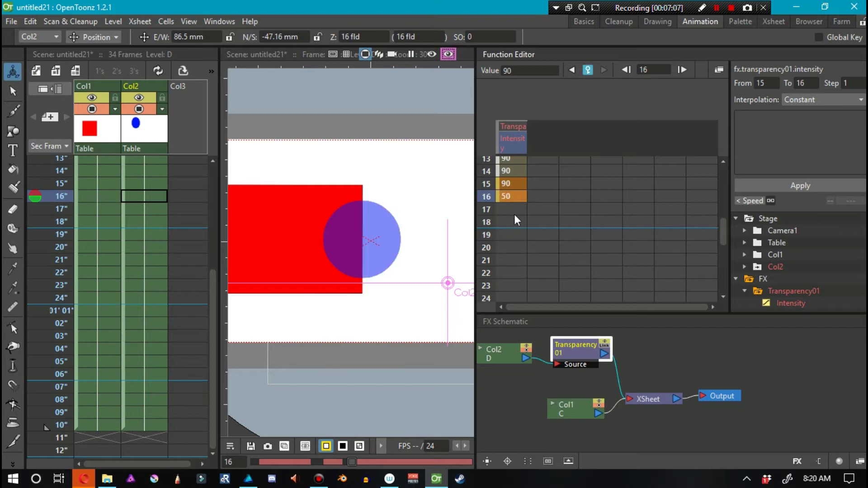
Step: Key Intensity 50 at frame 25 and 90 at frame 26
key("p")
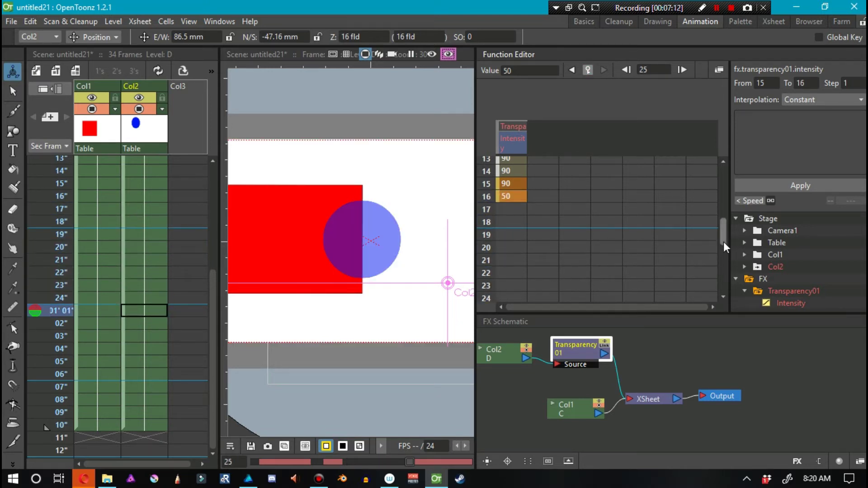
left_click_drag(723, 241, 719, 270)
double_click(510, 223)
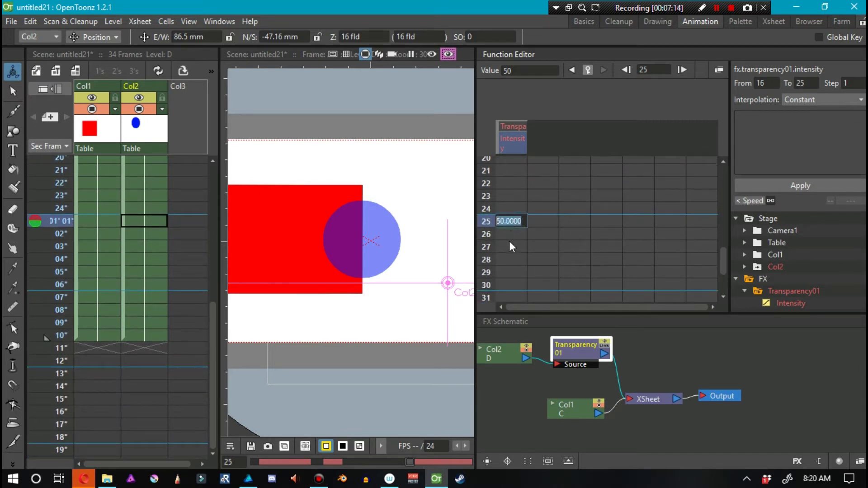
type("50")
key("Return")
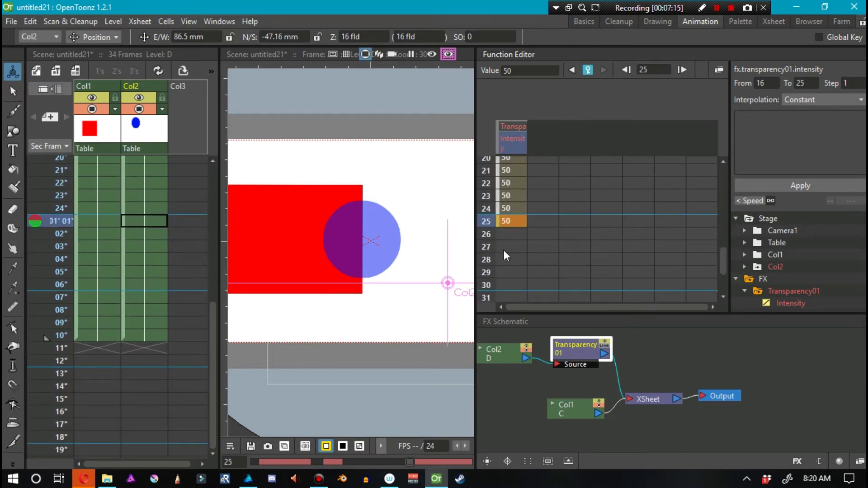
double_click(504, 238)
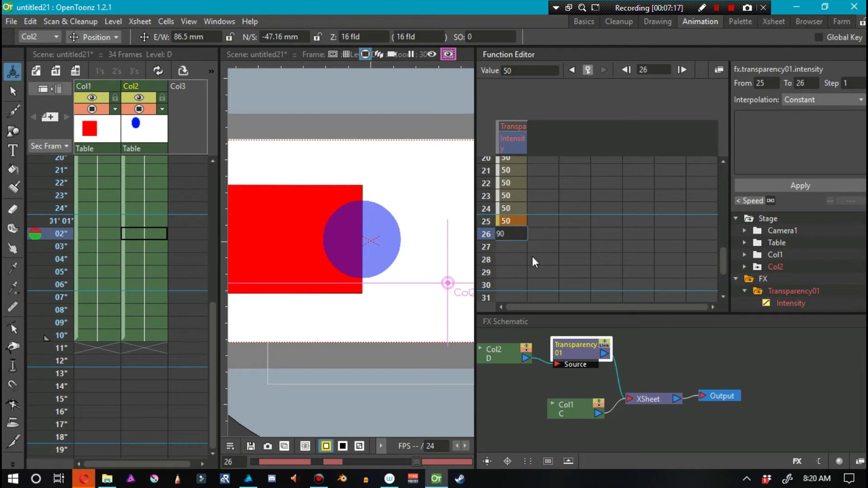
type("90")
key("Return")
Step: Key Intensity 90 at frame 32 and 50 at frame 33, then play from frame 16
key("Down")
key("Down")
key("Down")
key("Down")
key("Down")
key("Down")
key("Down")
key("Down")
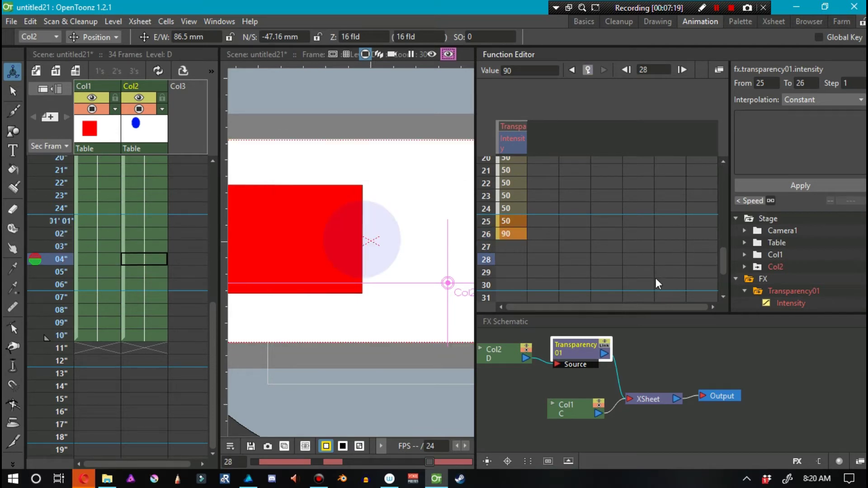
key("Up")
key("Up")
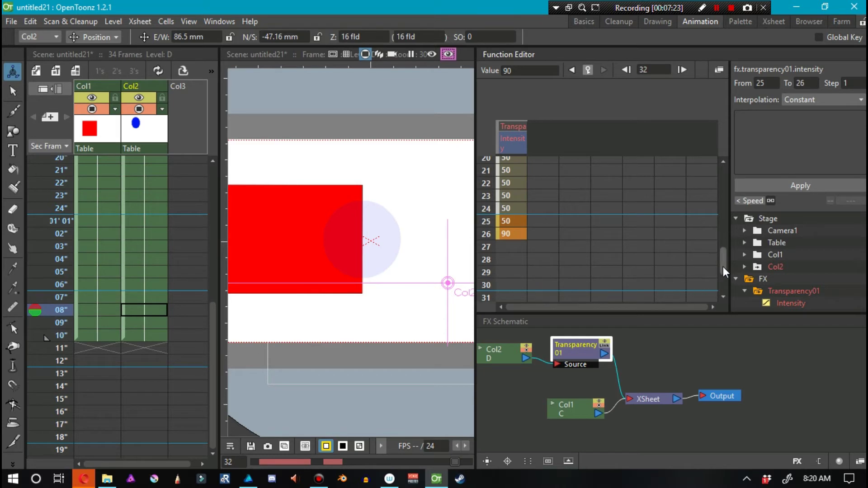
left_click_drag(723, 266, 716, 287)
double_click(511, 258)
key("Return")
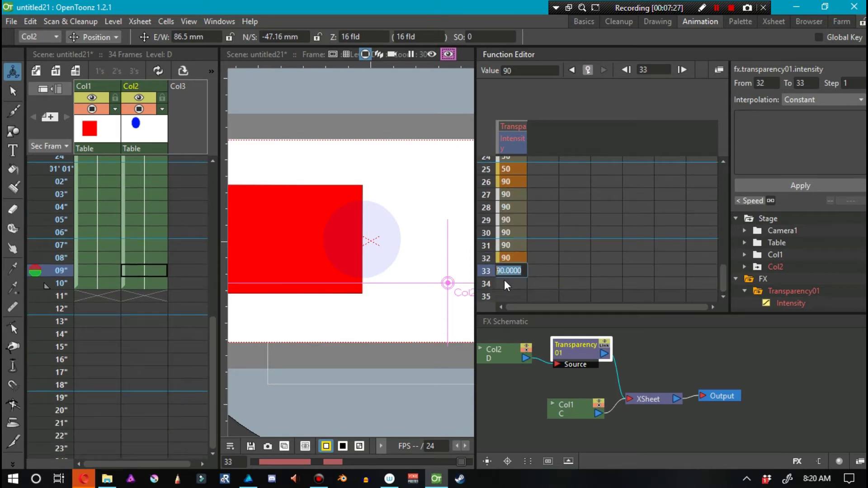
type("50")
key("Escape")
key("Return")
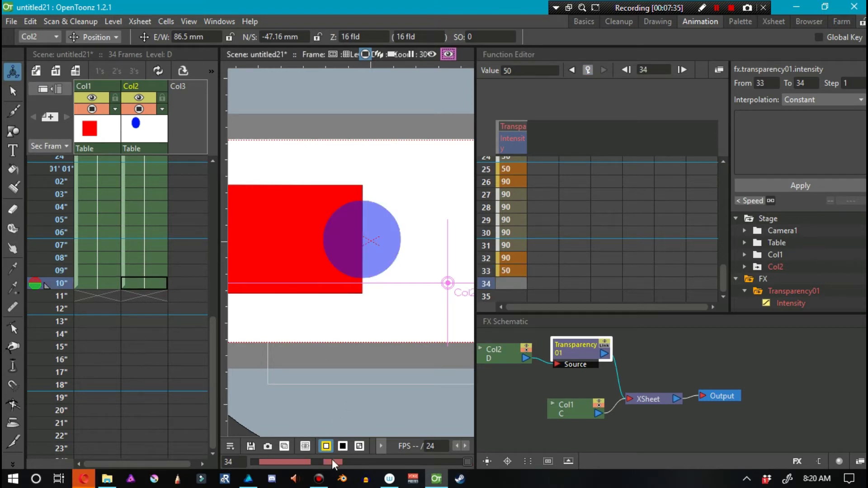
left_click_drag(334, 460, 252, 457)
key("p")
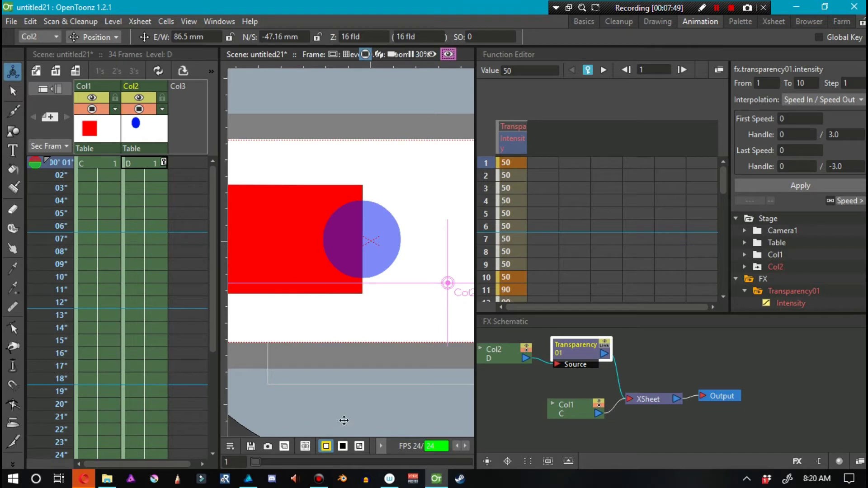
Step: Widen the viewer to show the whole camera frame, then switch to the Opera browser
left_click_drag(474, 328, 659, 329)
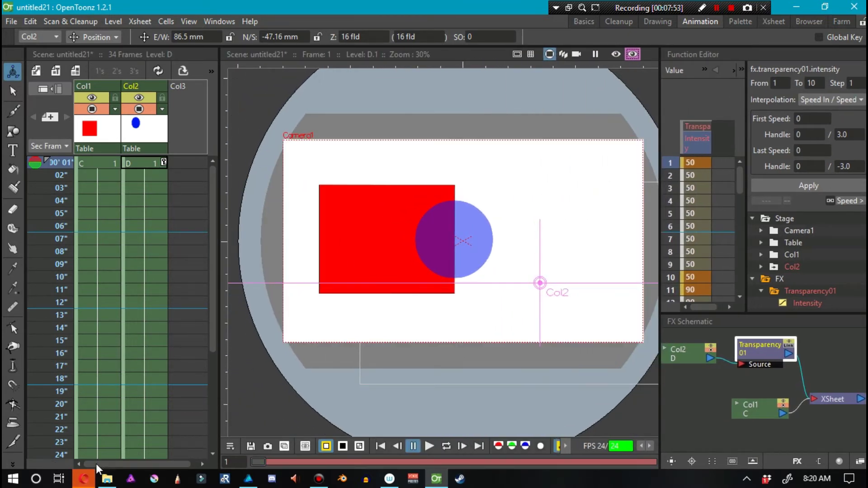
left_click(717, 8)
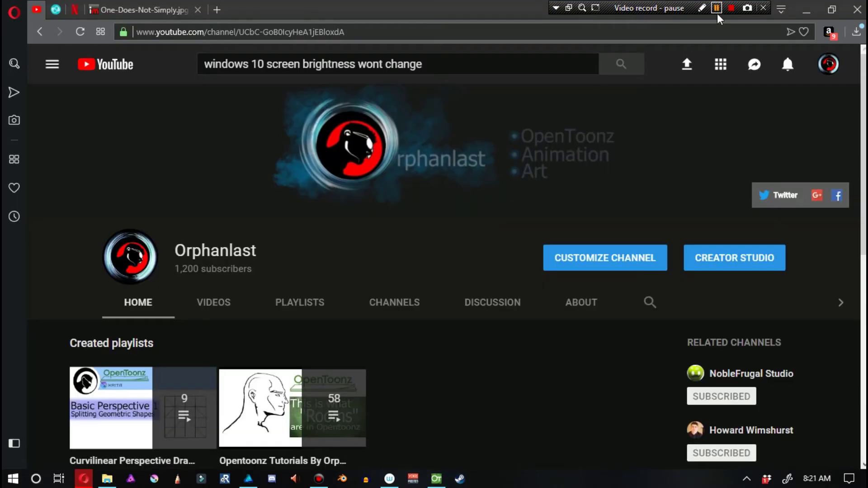
left_click(716, 9)
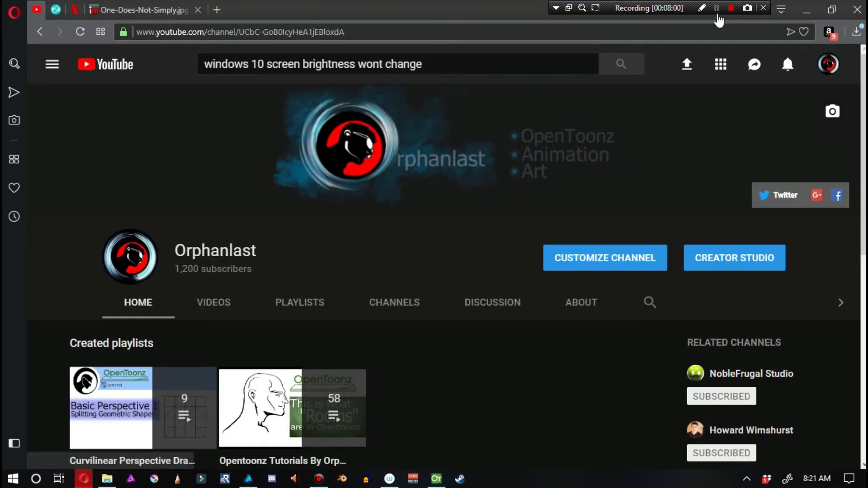
Step: Open the Opentoonz Tutorials playlist at the video 'This Is What Rooms Are'
scroll(433, 271, "down", 6)
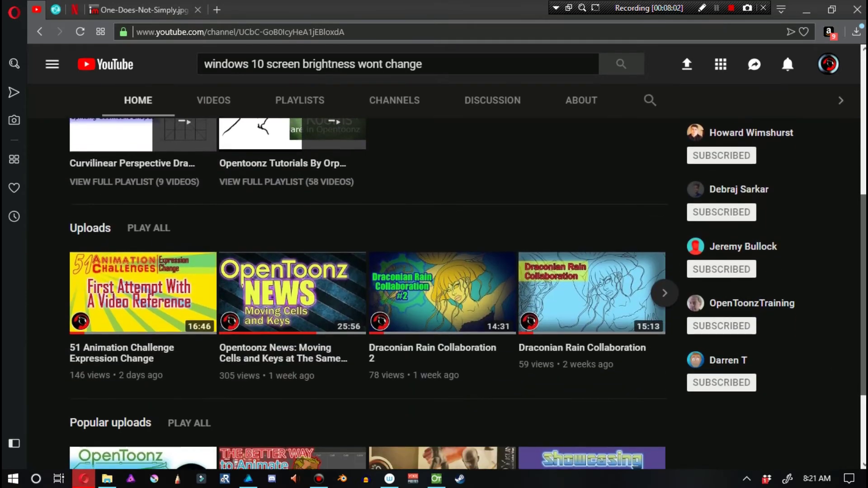
scroll(468, 293, "down", 1)
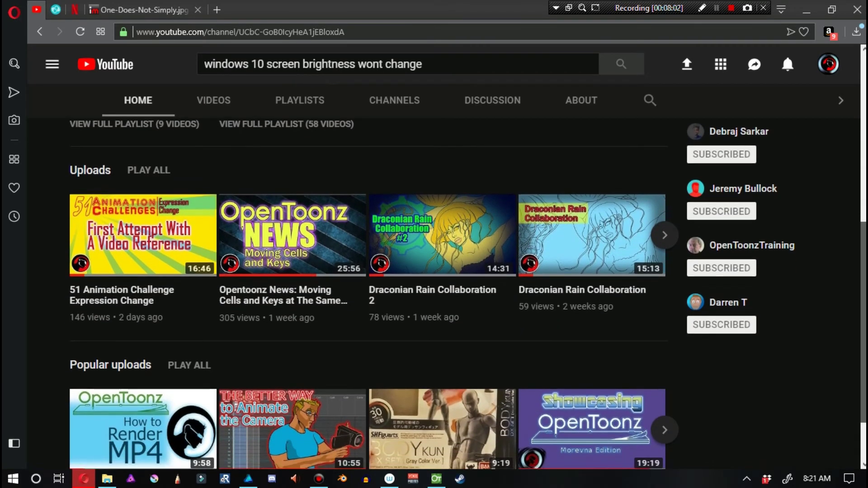
scroll(434, 271, "up", 4)
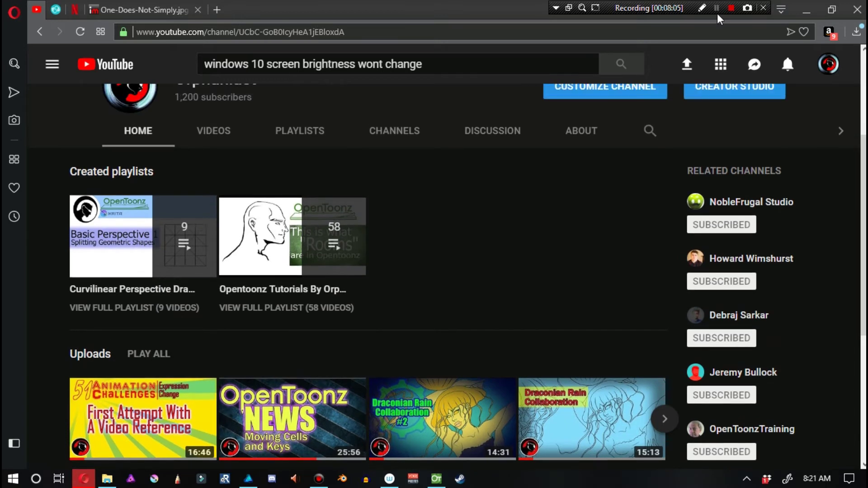
scroll(434, 271, "up", 1)
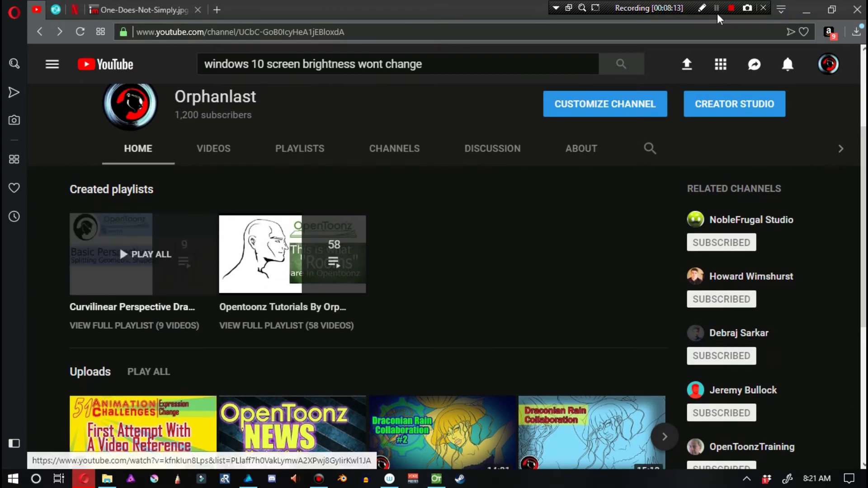
left_click(716, 8)
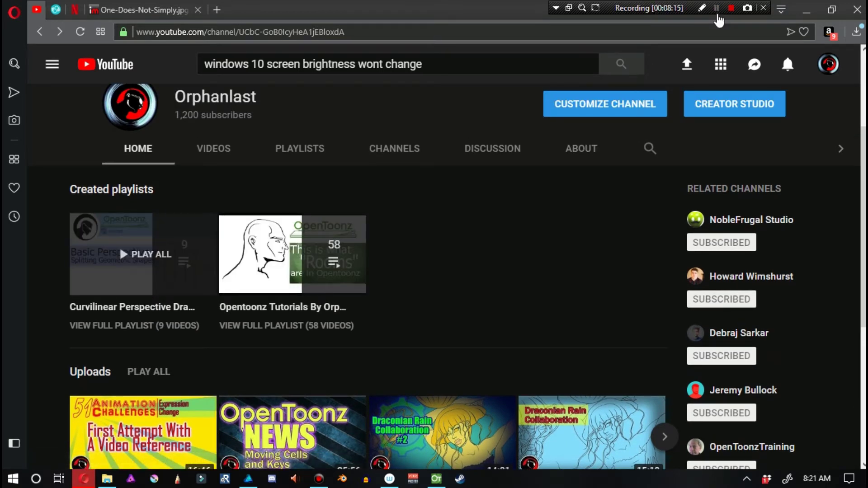
left_click(716, 9)
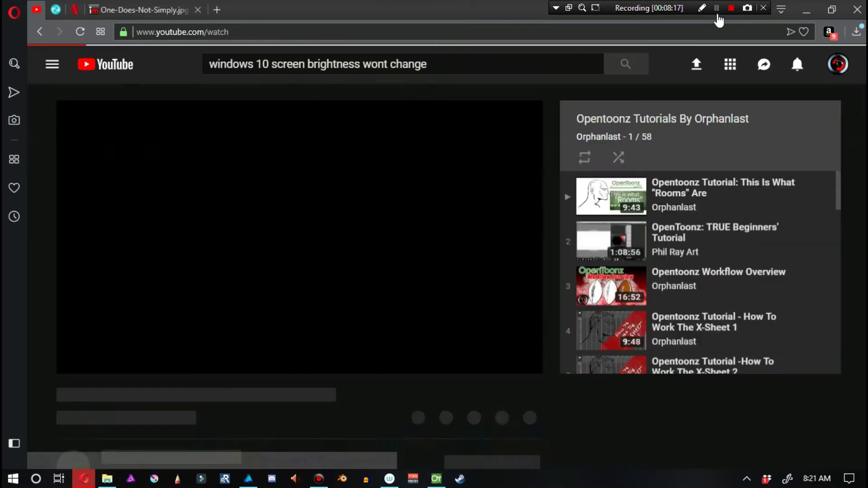
left_click(716, 8)
left_click(716, 8)
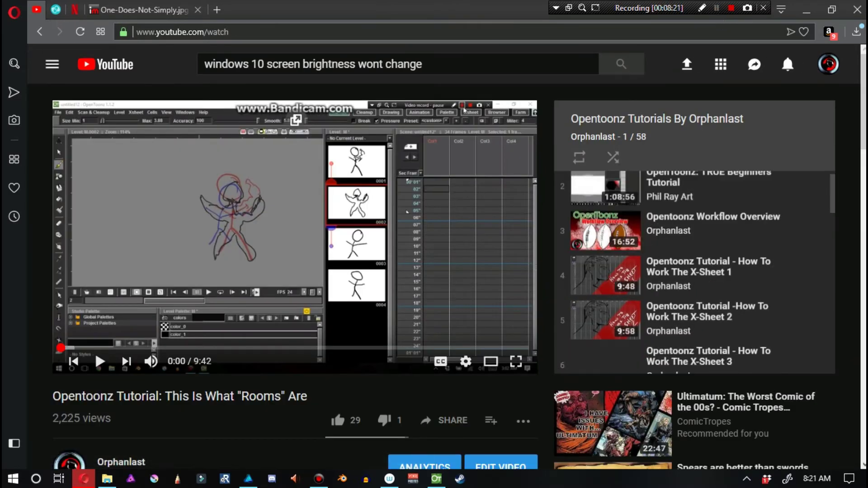
scroll(694, 271, "down", 10)
scroll(694, 271, "up", 4)
scroll(695, 271, "down", 15)
scroll(694, 271, "up", 15)
scroll(694, 271, "down", 8)
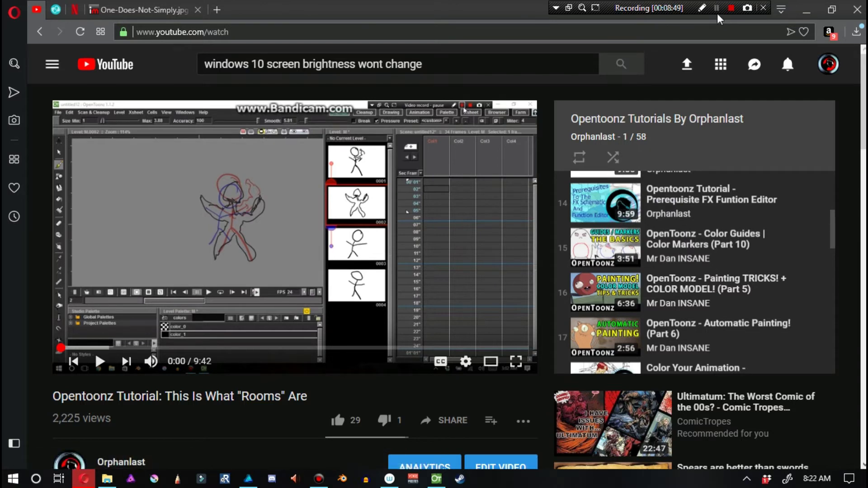
scroll(694, 271, "down", 3)
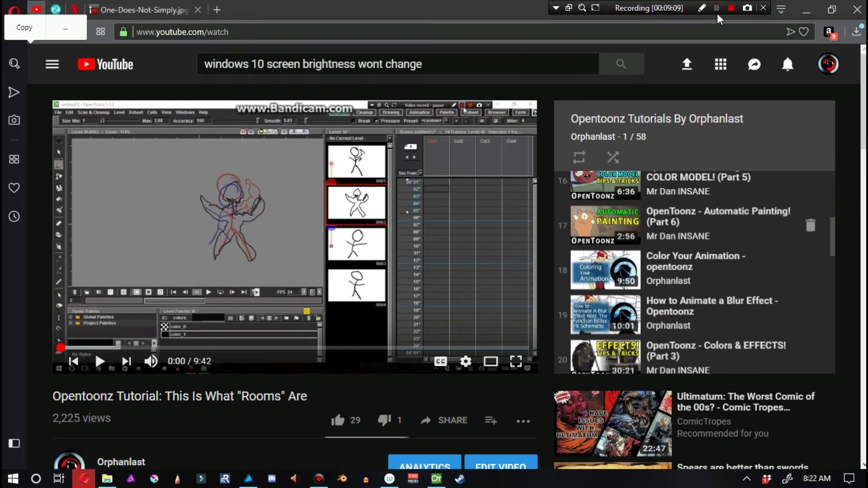
Step: Return to OpenToonz and spread out the Transparency01, Col1 and XSheet schematic nodes
left_click(434, 476)
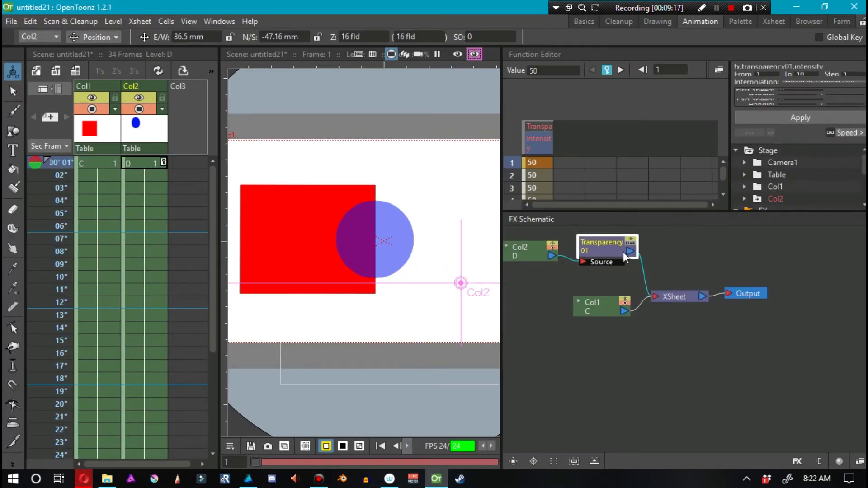
left_click_drag(611, 253, 613, 252)
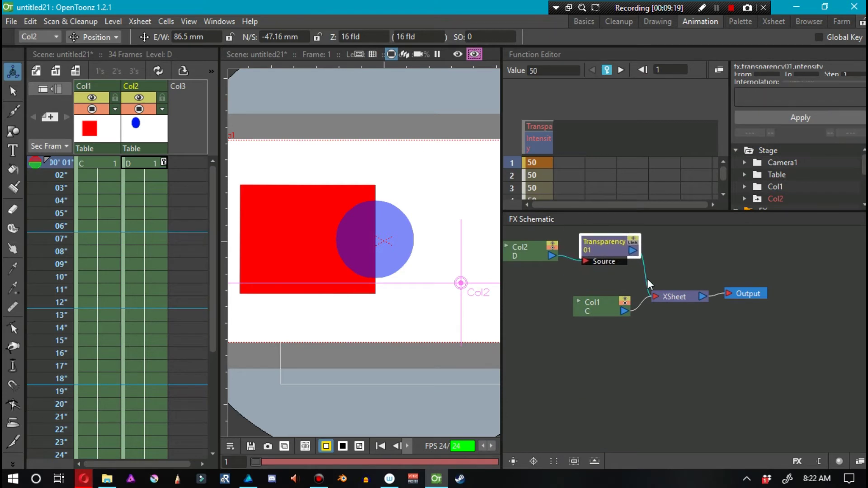
left_click(526, 250)
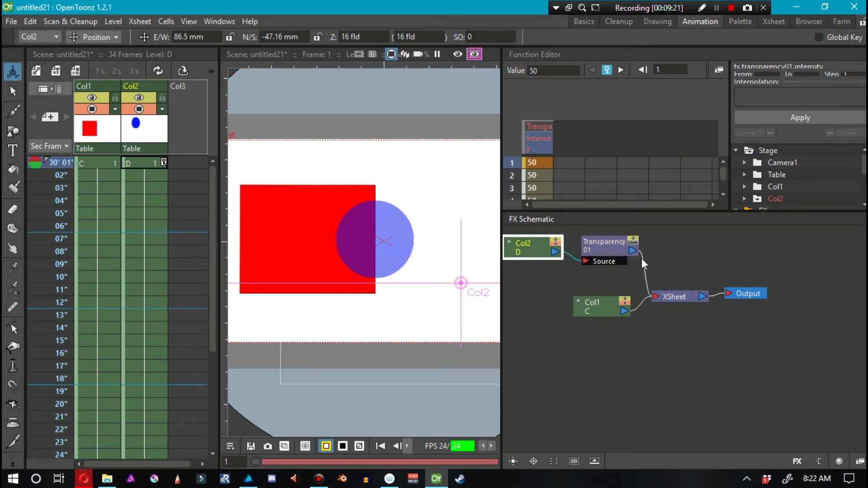
left_click_drag(606, 309, 531, 357)
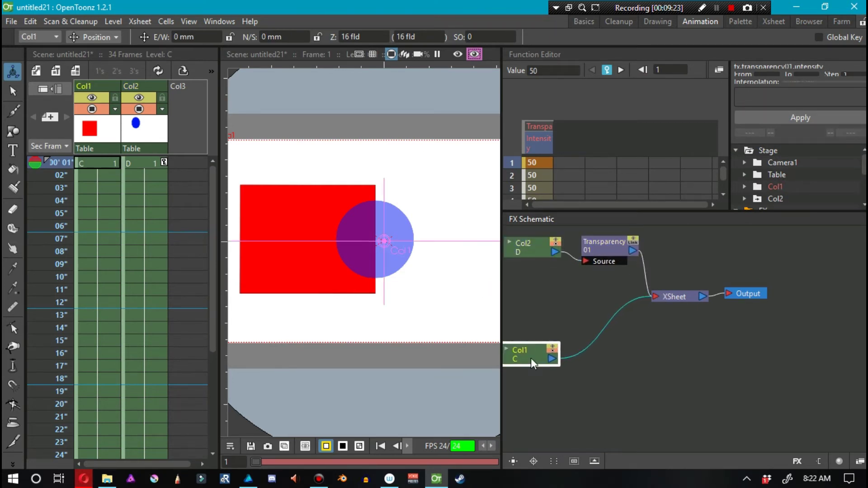
left_click(746, 294)
left_click_drag(680, 296, 721, 354)
Step: Insert a Render > Particles > Steam effect on the Transparency–XSheet link
right_click(663, 294)
mouse_move(696, 304)
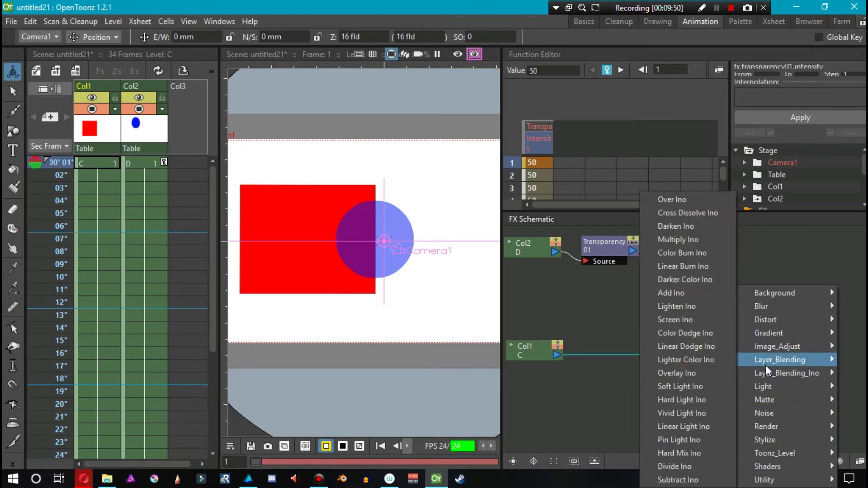
mouse_move(764, 426)
mouse_move(717, 452)
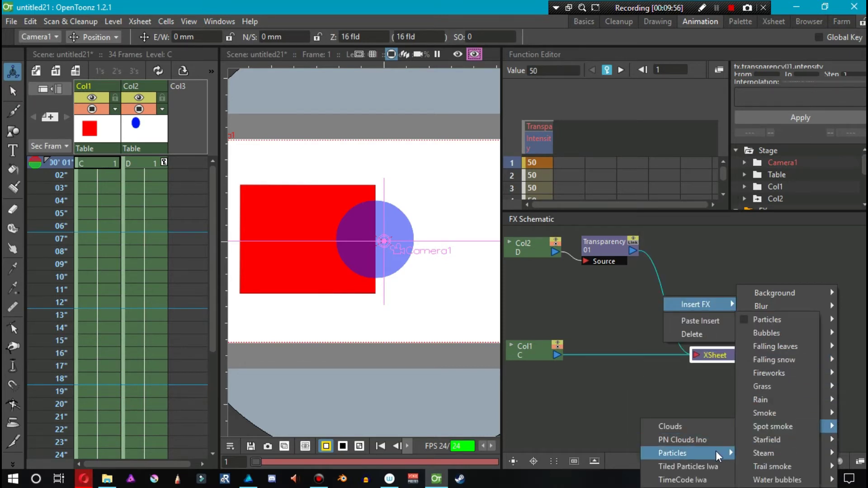
left_click(748, 451)
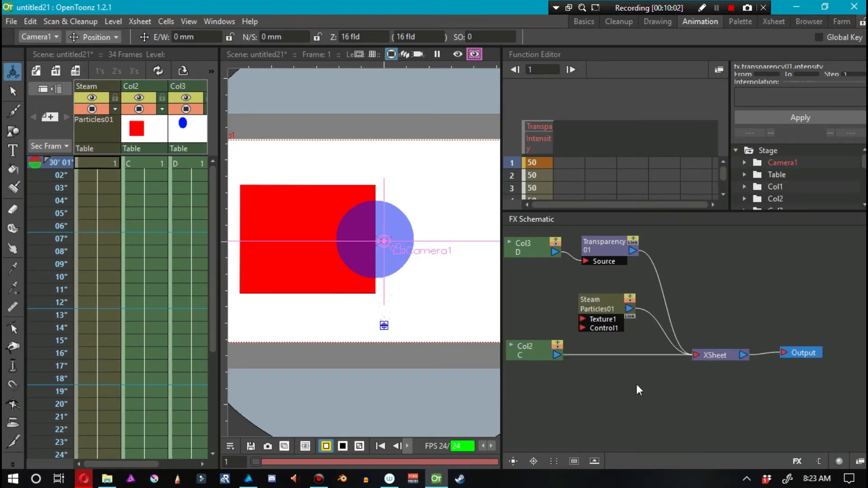
Step: Route Transparency01 into the Steam Particles01 node and preview the first frames
left_click_drag(607, 305, 658, 275)
left_click(626, 248)
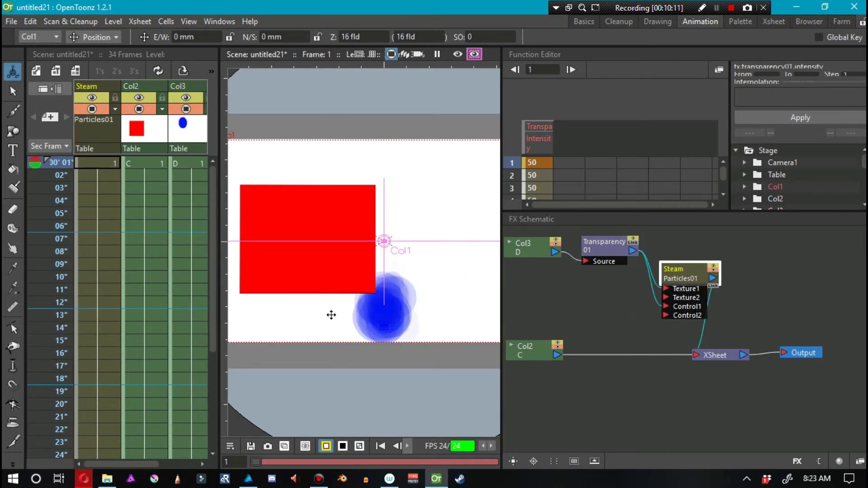
key("Down")
key("Down")
key("Down")
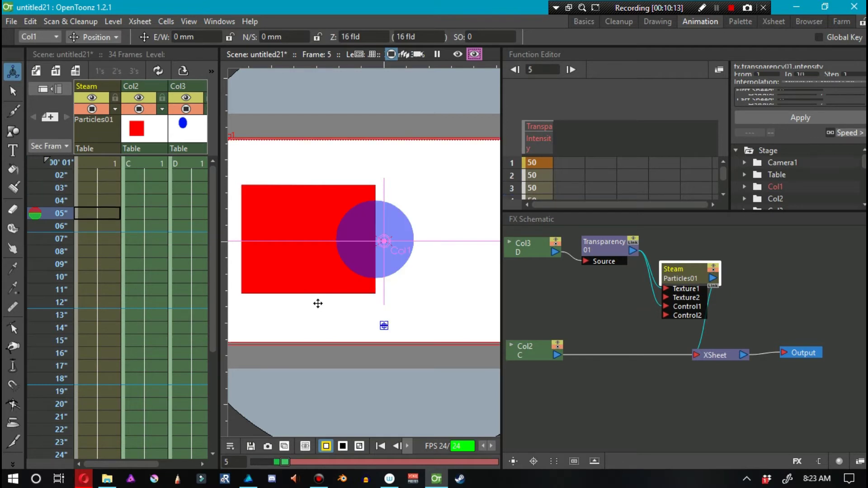
key("Up")
key("Up")
key("Up")
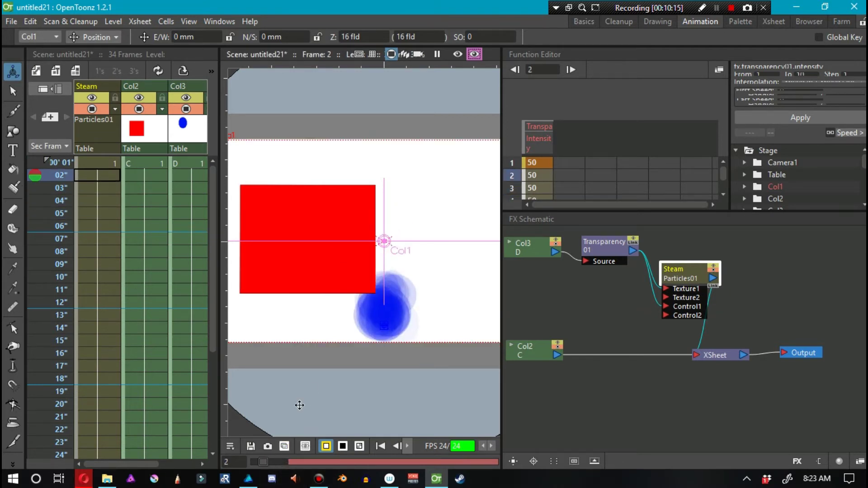
Step: Step through frames 5 to 35 and back from frame 1 to watch particles animate
key("Down")
key("Down")
key("Down")
key("Down")
key("Down")
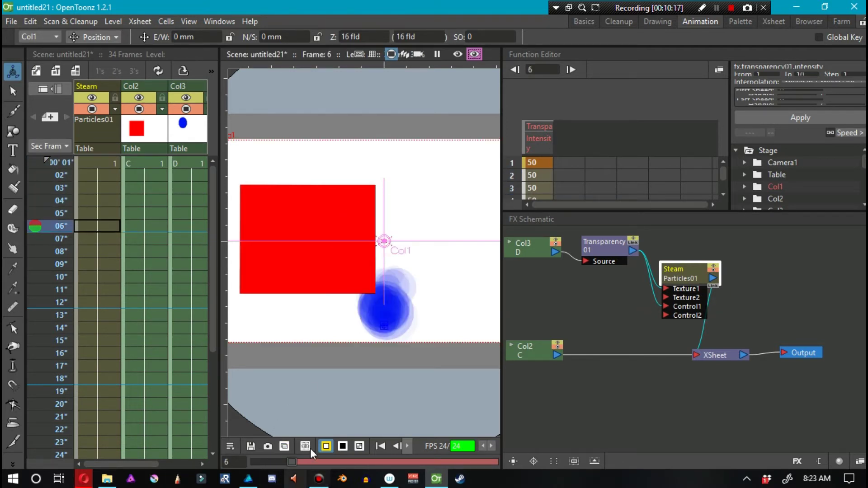
key("Down")
key("Down")
key("Down")
key("Down")
key("Down")
key("Down")
key("Down")
key("Down")
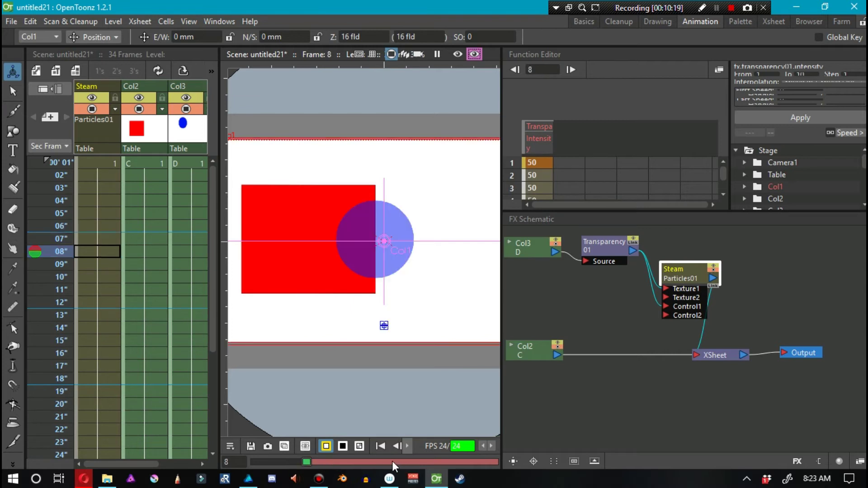
key("Down")
key("Down")
key("Down")
key("Down")
key("Down")
key("Down")
key("Down")
key("Down")
key("Down")
key("Down")
key("Down")
key("Down")
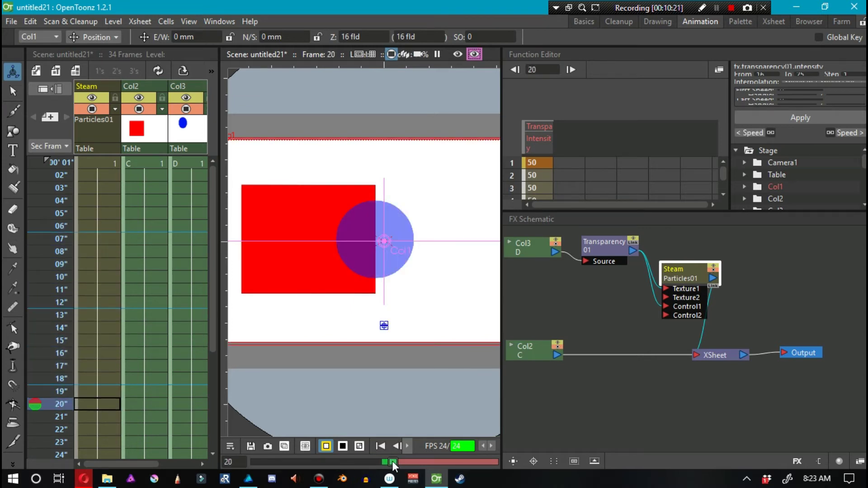
key("Down")
key("Down")
key("Down")
key("Down")
key("Down")
key("Down")
key("Down")
key("Down")
key("Down")
key("Down")
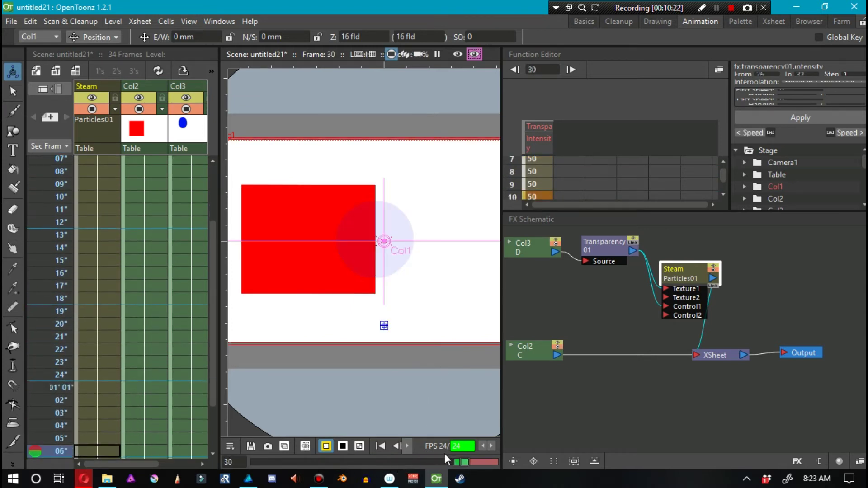
key("Up")
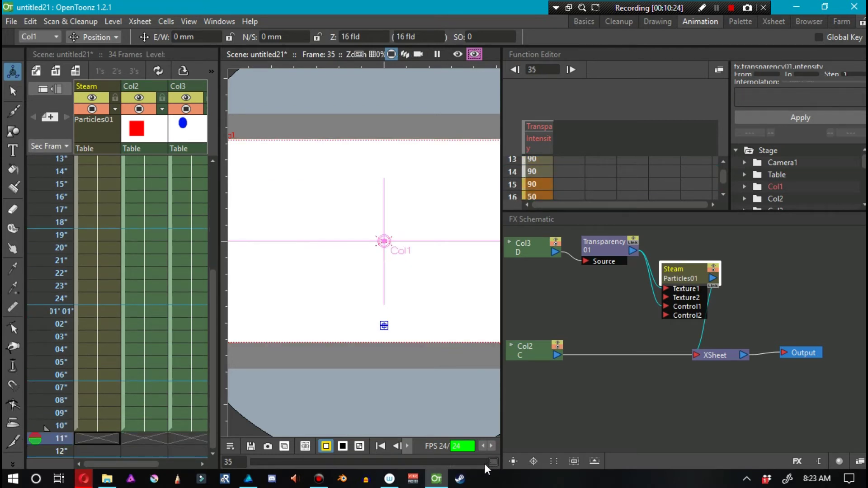
left_click_drag(492, 459, 224, 455)
key("Down")
key("Down")
key("Down")
key("Down")
key("Down")
key("Down")
key("Down")
key("Down")
key("Down")
key("Down")
key("Down")
key("Down")
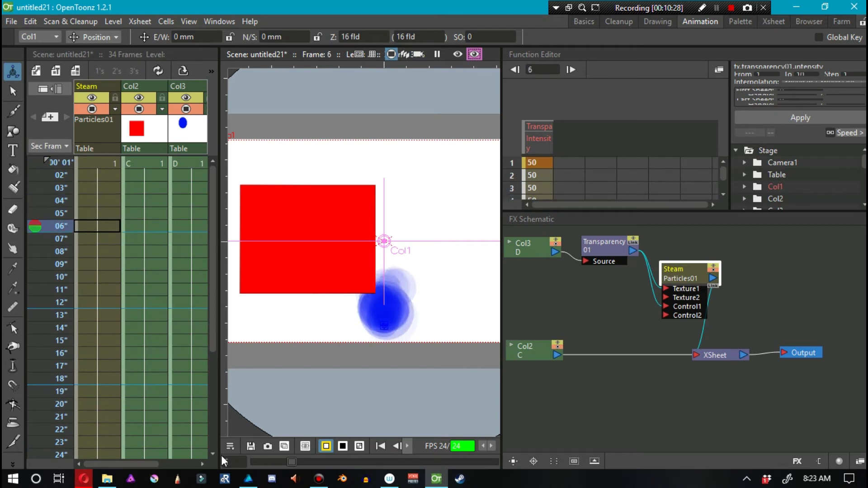
key("Down")
key("Down")
key("Down")
key("Down")
key("Down")
key("Down")
key("Down")
key("Down")
key("Down")
key("Down")
key("Down")
key("Down")
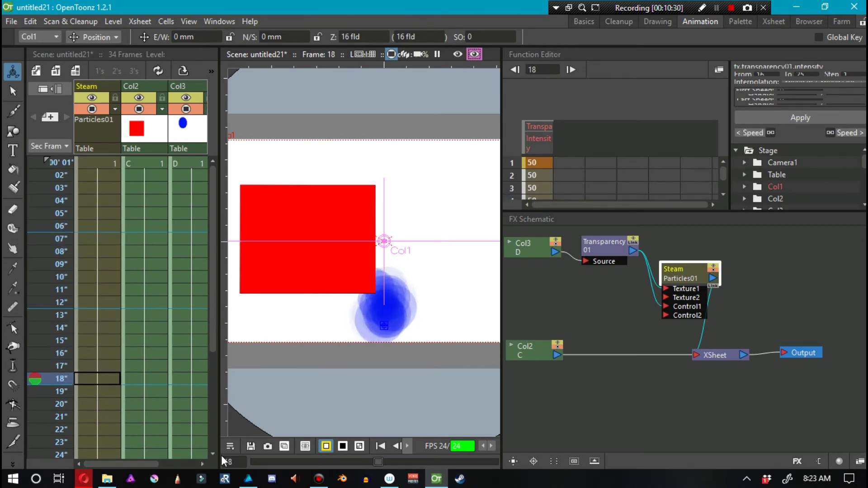
key("Down")
key("Down")
key("Down")
key("Down")
key("Down")
key("Down")
key("Down")
key("Down")
key("Down")
key("Down")
key("Down")
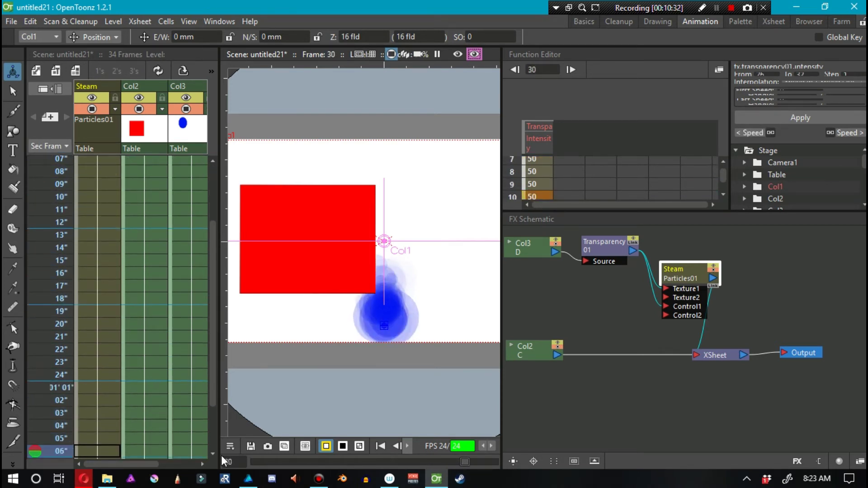
key("Up")
key("Up")
key("Up")
key("Up")
key("Up")
key("Up")
key("Up")
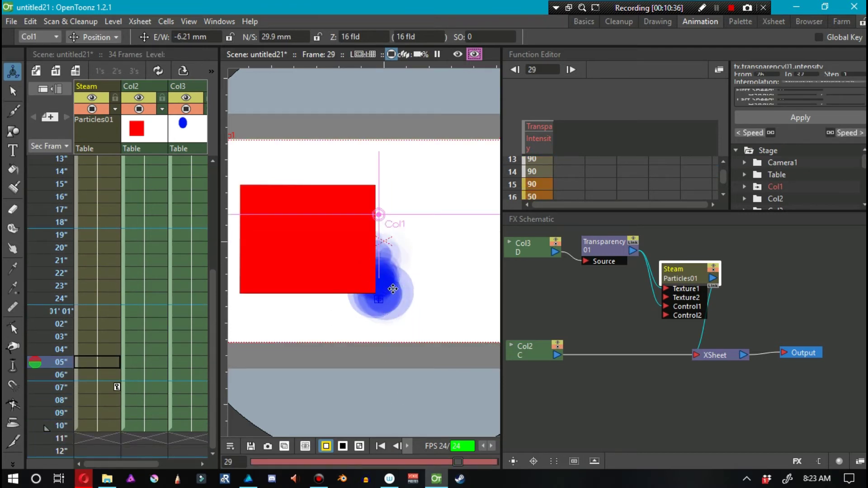
scroll(377, 309, "up", 1)
key("ctrl+z")
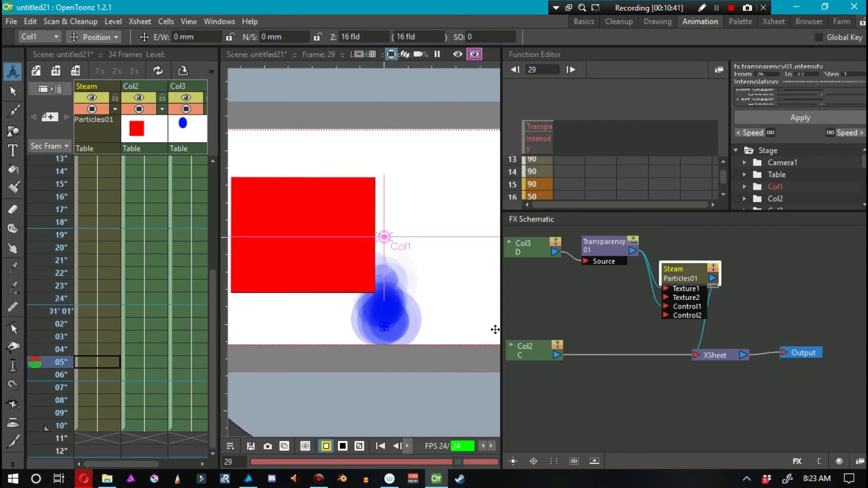
scroll(361, 317, "up", 4)
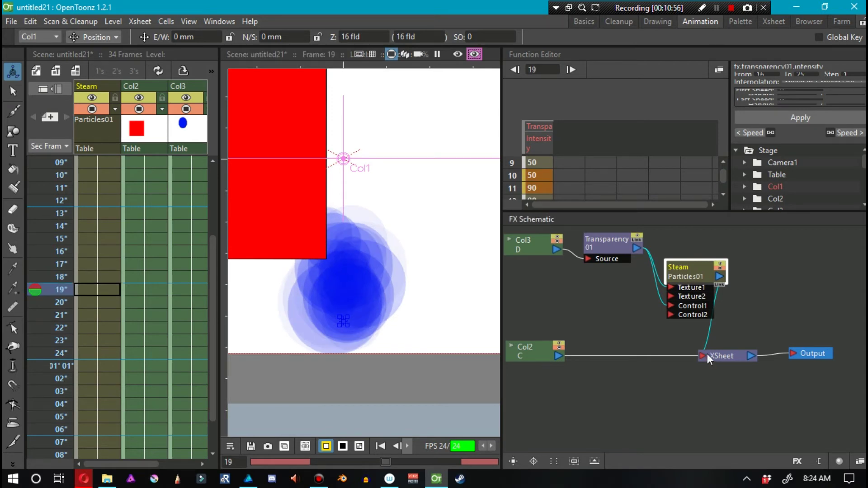
left_click_drag(723, 356, 835, 378)
right_click(761, 330)
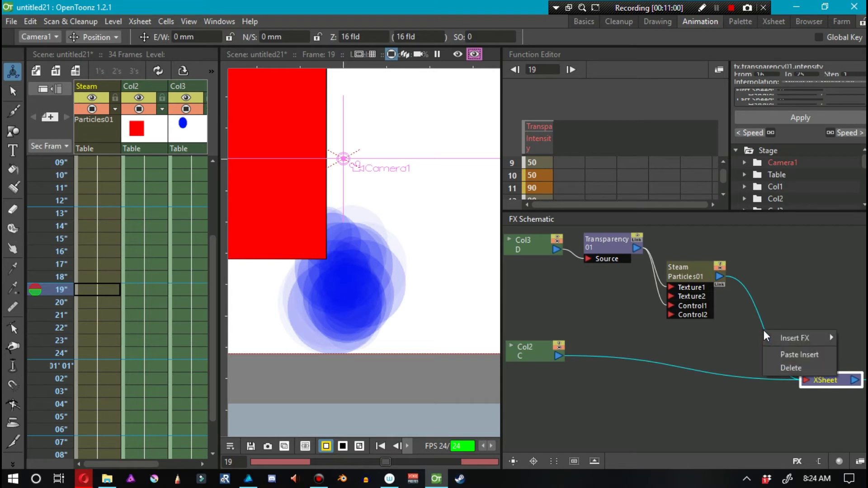
mouse_move(774, 338)
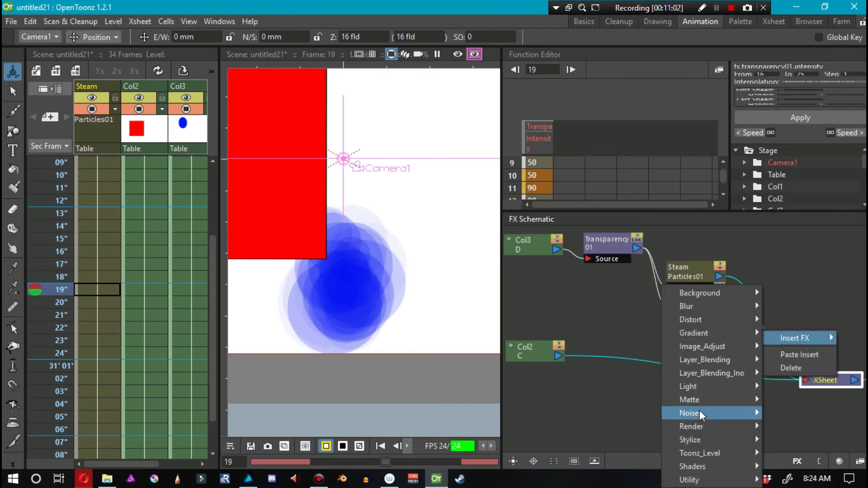
mouse_move(696, 414)
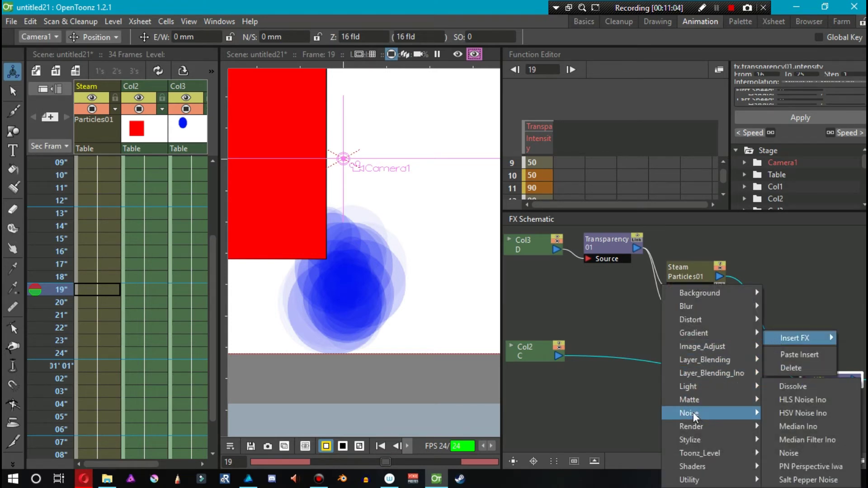
key("Escape")
key("Escape")
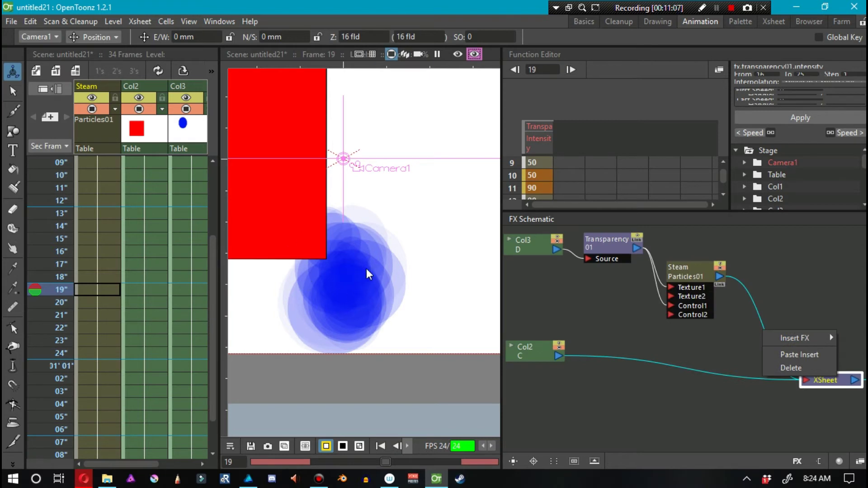
left_click(684, 280)
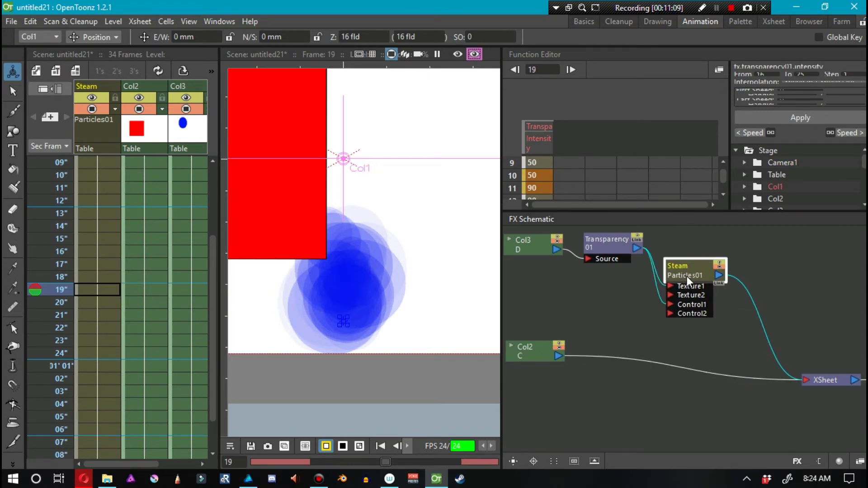
Step: Show Col1's channels in the spreadsheet, then open, reposition and close the Steam settings
left_click(772, 187)
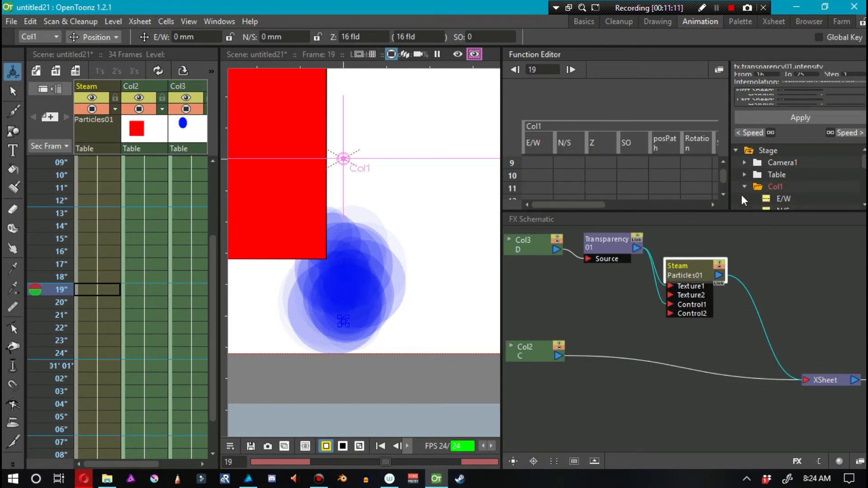
left_click_drag(691, 264, 692, 263)
double_click(692, 264)
left_click_drag(618, 197, 659, 73)
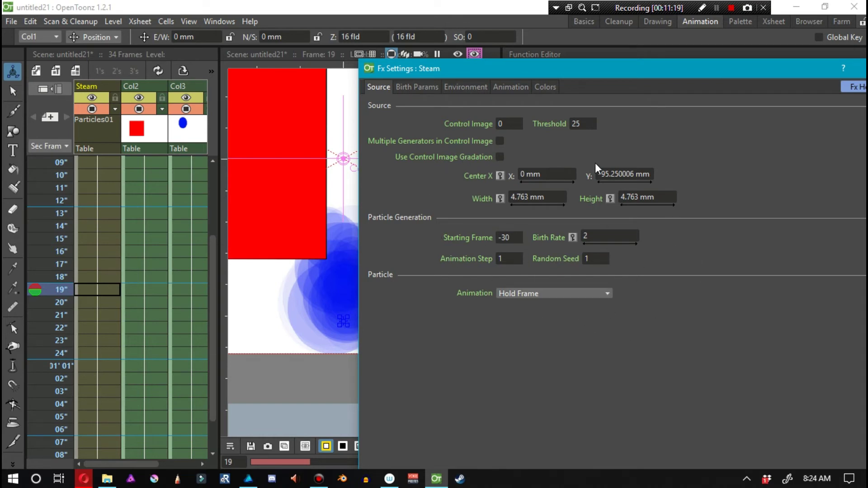
left_click_drag(799, 69, 656, 53)
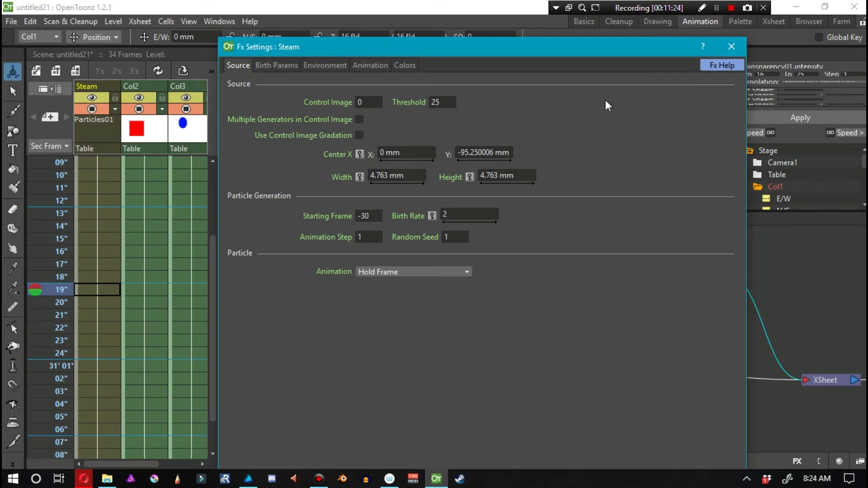
left_click(729, 47)
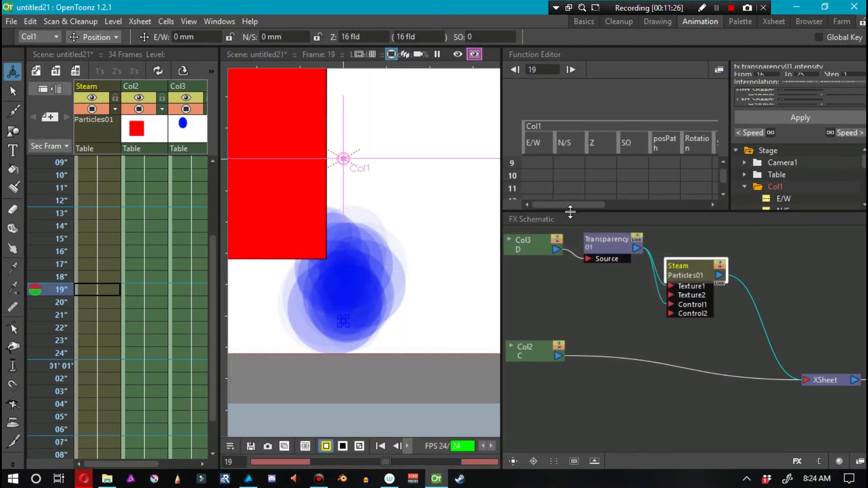
Step: Expand the Particles01 (Steam) entry in the Function Editor tree
mouse_move(563, 204)
left_mouse_down()
mouse_move(675, 197)
mouse_move(556, 205)
left_mouse_up()
left_click_drag(695, 270, 715, 268)
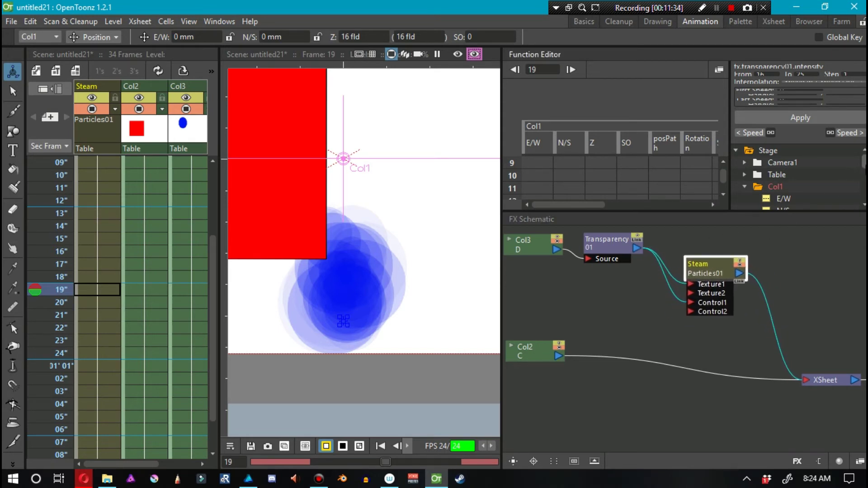
left_click_drag(863, 164, 863, 194)
left_click(787, 176)
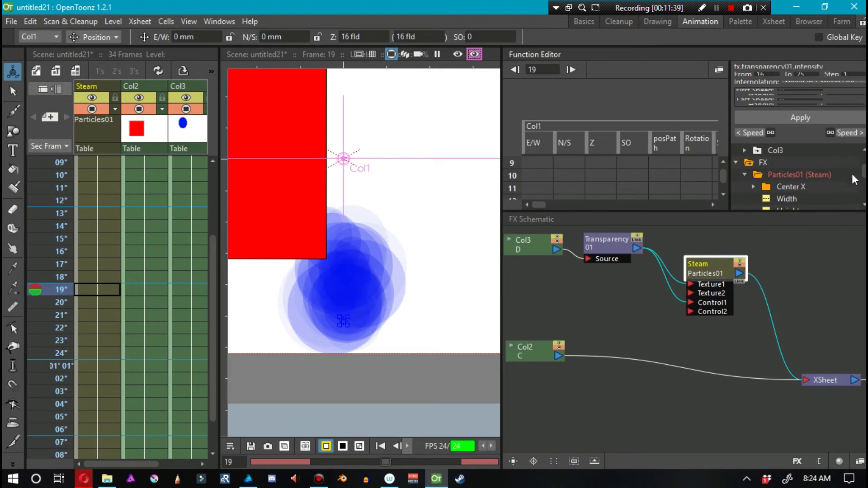
left_click(822, 202)
left_click_drag(700, 266, 702, 267)
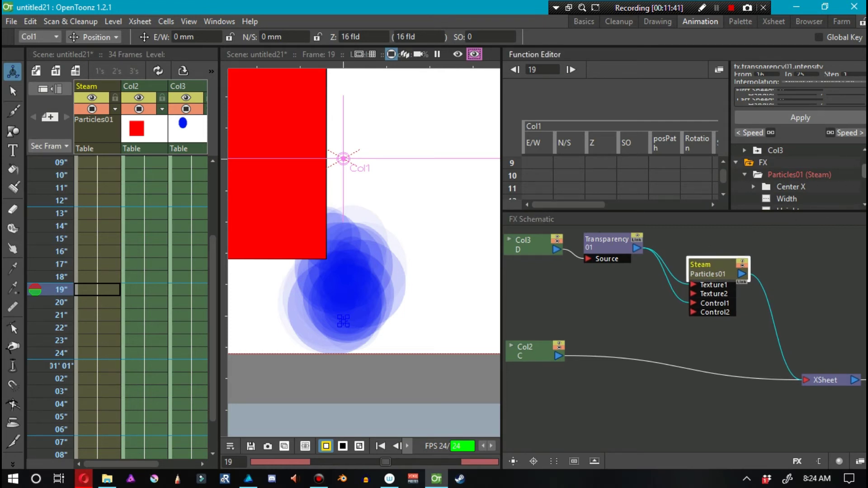
Step: Hide Col1's channels and show all Particles01 channels in the spreadsheet
scroll(841, 174, "up", 2)
left_click(770, 187)
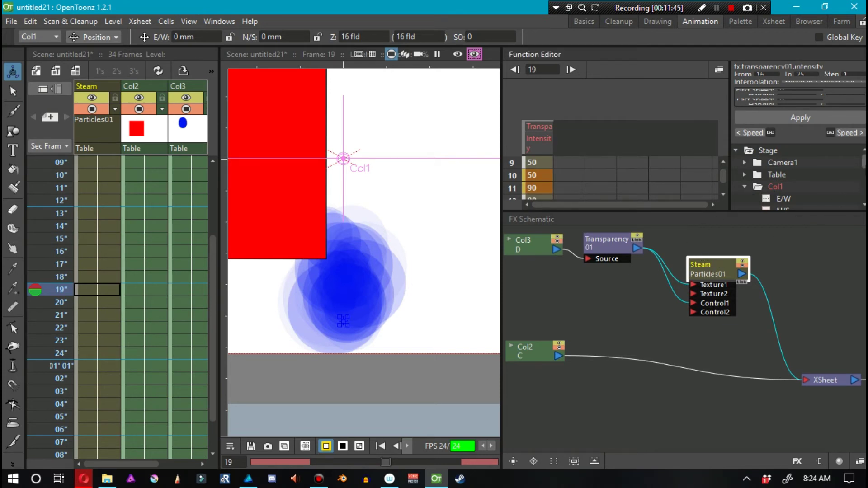
scroll(799, 172, "down", 5)
scroll(799, 166, "up", 1)
left_click(769, 164)
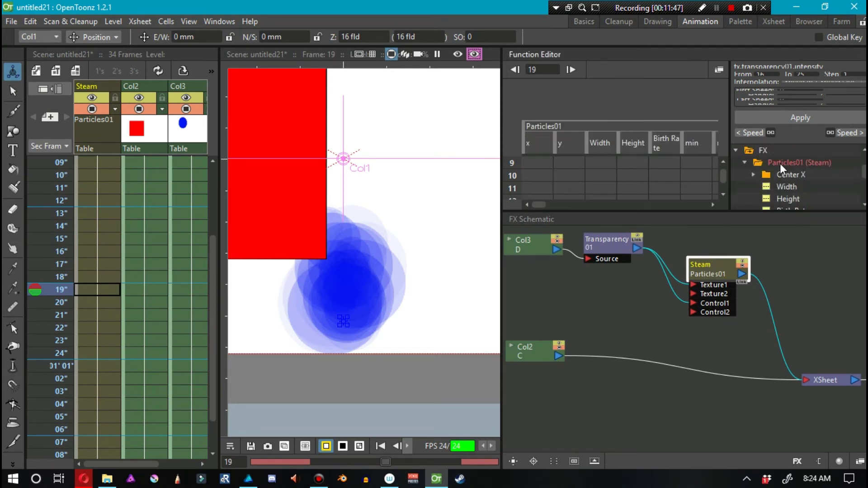
left_click_drag(537, 205, 560, 206)
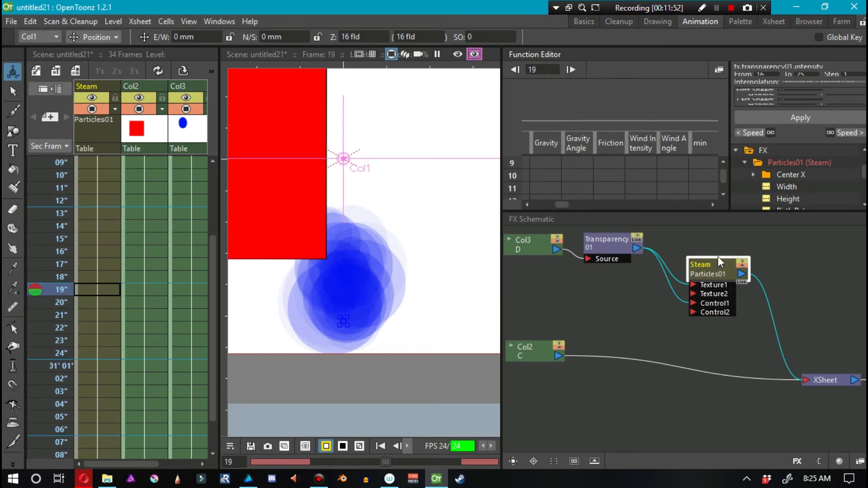
left_click_drag(709, 269, 707, 268)
double_click(704, 264)
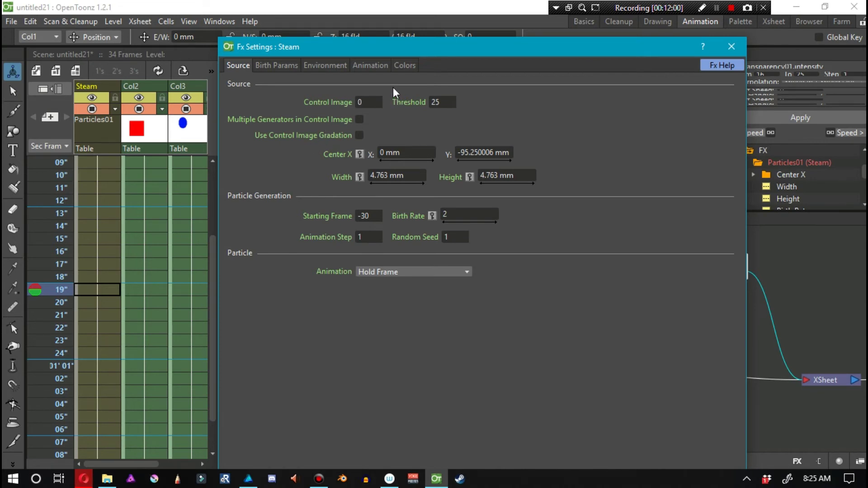
left_click(279, 67)
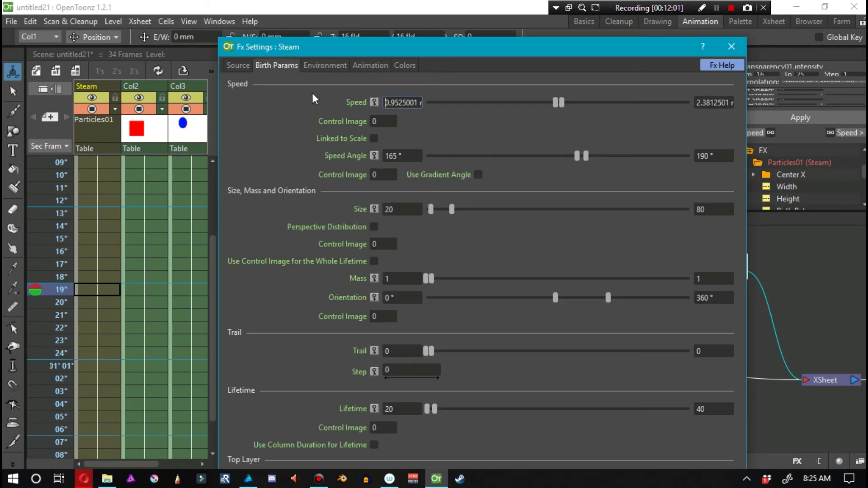
left_click(326, 66)
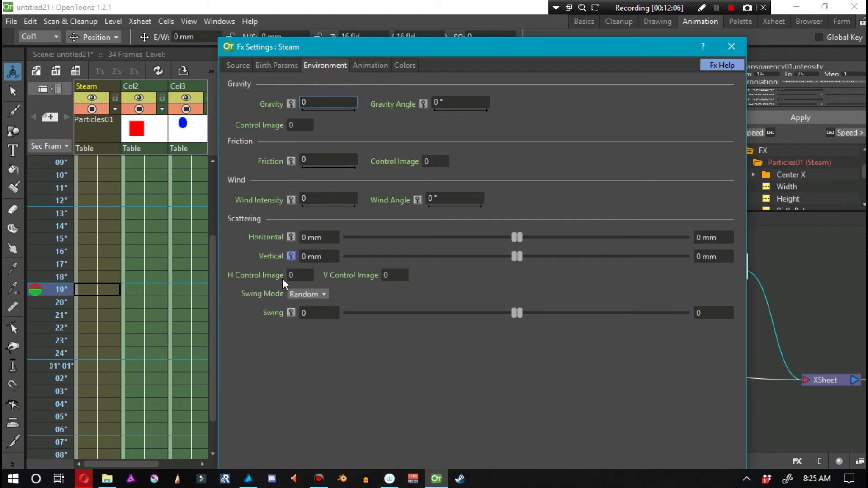
left_click(370, 65)
left_click(404, 65)
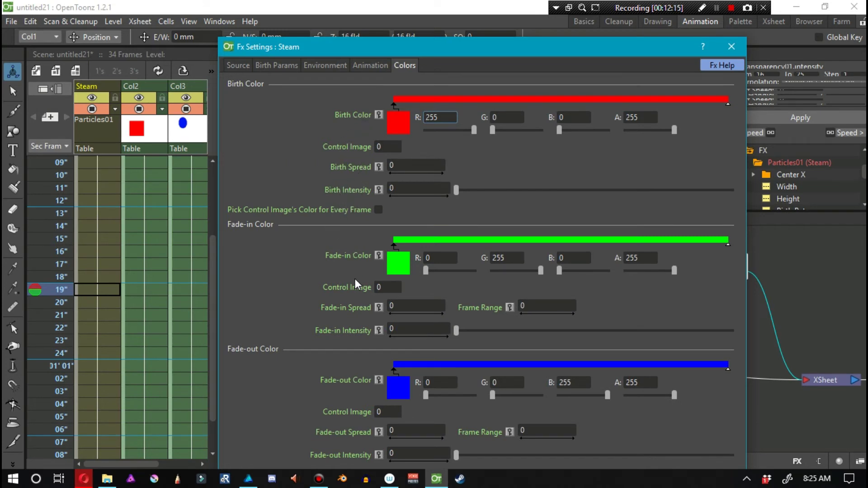
Step: Close the Steam settings and resize the viewer and schematic to enlarge the spreadsheet
left_click(731, 47)
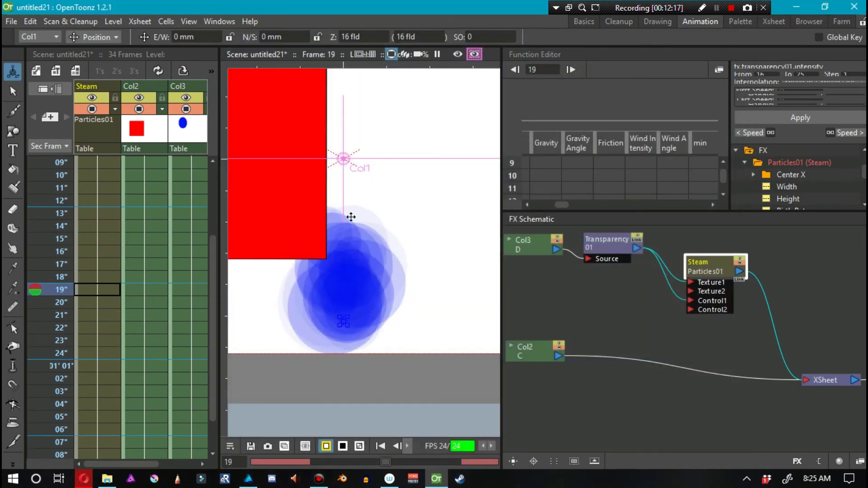
mouse_move(717, 263)
left_mouse_down()
mouse_move(742, 265)
mouse_move(714, 263)
left_mouse_up()
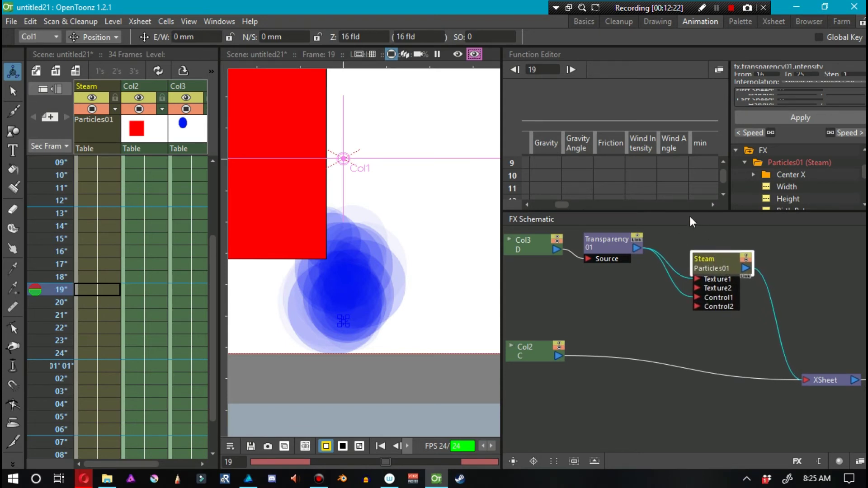
left_click_drag(685, 213, 685, 336)
left_click_drag(505, 222, 405, 225)
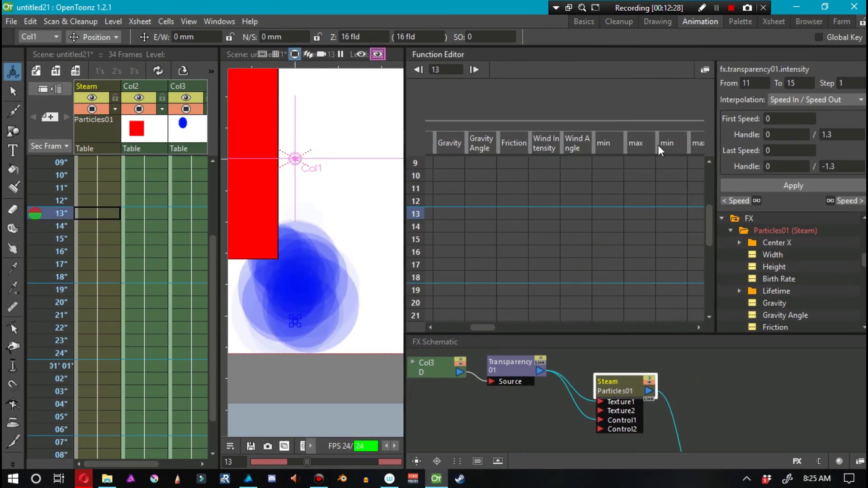
left_click_drag(482, 328, 450, 322)
Step: Inspect Birth Rate, Gravity Angle, Friction and Lifetime max (40 at frame 21) cells
right_click(451, 321)
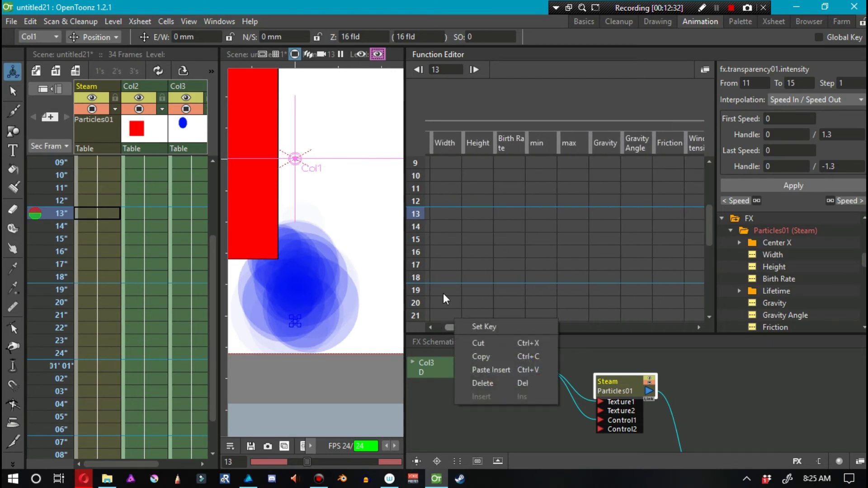
left_click(477, 203)
left_click(518, 225)
left_click(552, 302)
left_click(575, 175)
left_click(634, 188)
left_click(665, 265)
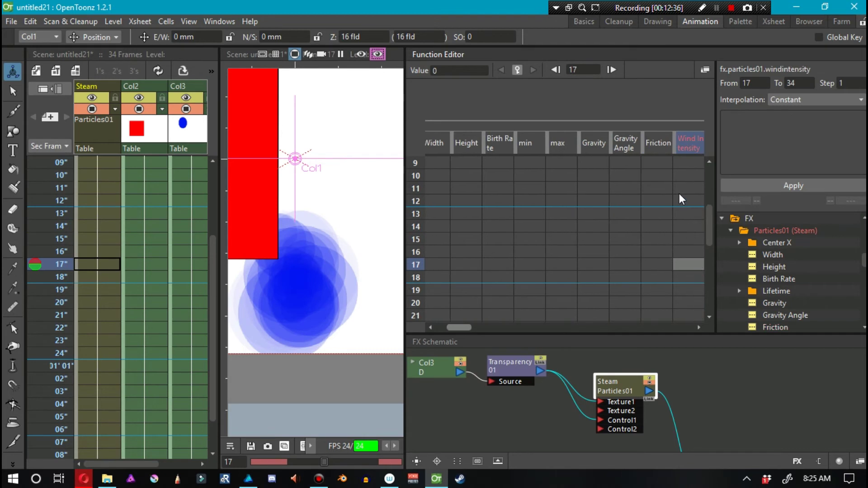
left_click(552, 315)
left_click(549, 317)
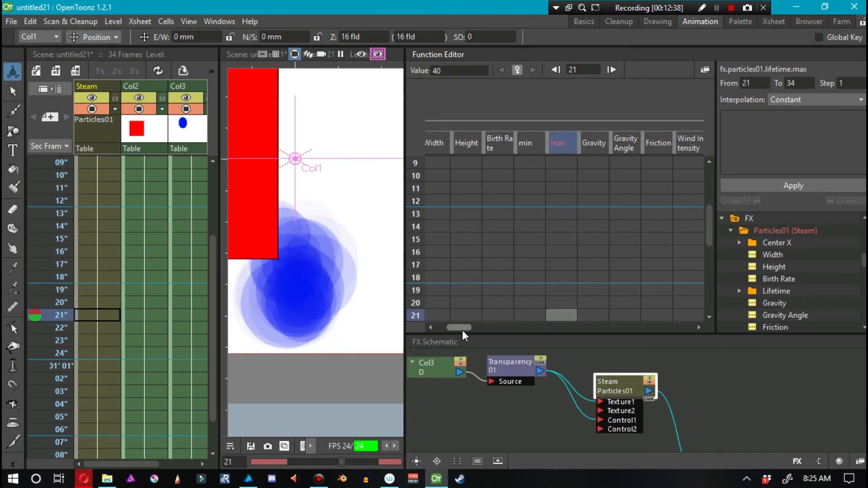
left_click_drag(459, 329, 427, 337)
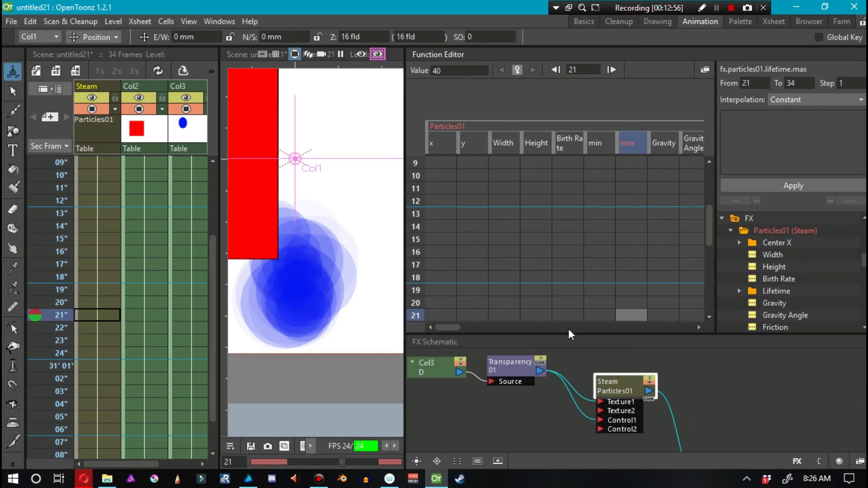
Step: Resize the FX schematic panel and pan it to bring the XSheet and Output nodes into view
left_click_drag(571, 338, 585, 470)
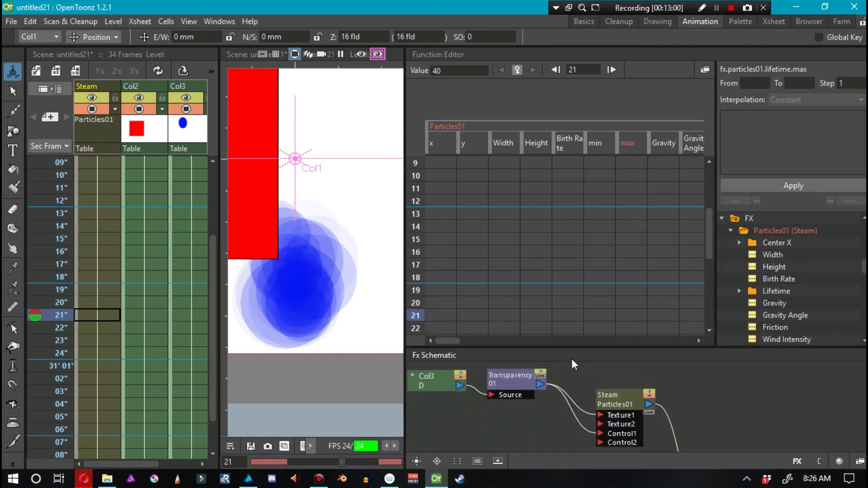
left_click_drag(572, 348, 561, 235)
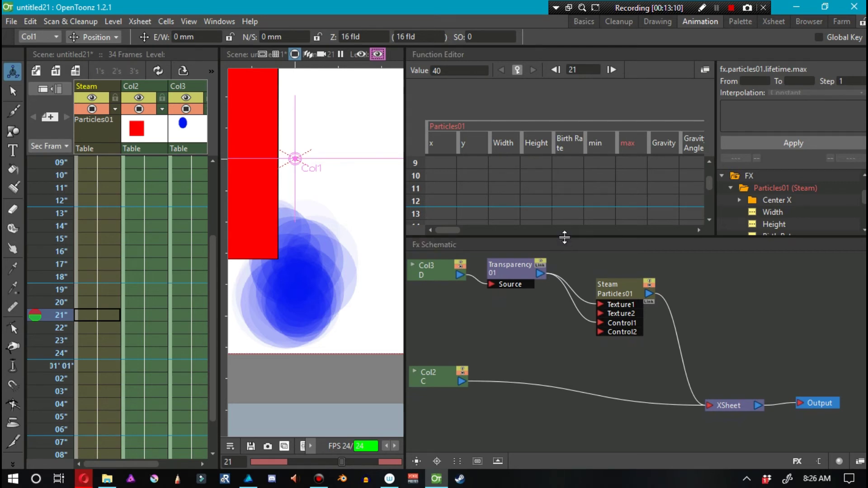
left_click_drag(563, 236, 568, 283)
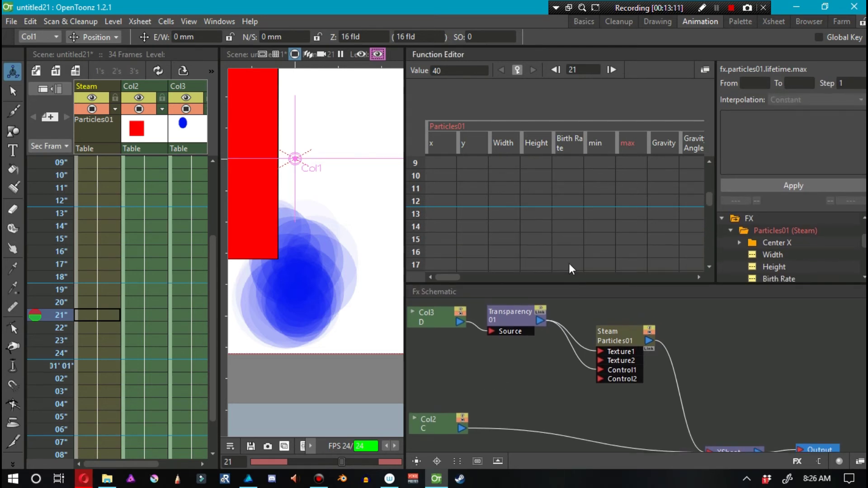
left_click_drag(552, 355, 468, 308)
scroll(594, 400, "up", 3)
Step: Insert a Linear Gradient effect on the Particles01-to-XSheet link
right_click(597, 364)
mouse_move(607, 376)
mouse_move(693, 332)
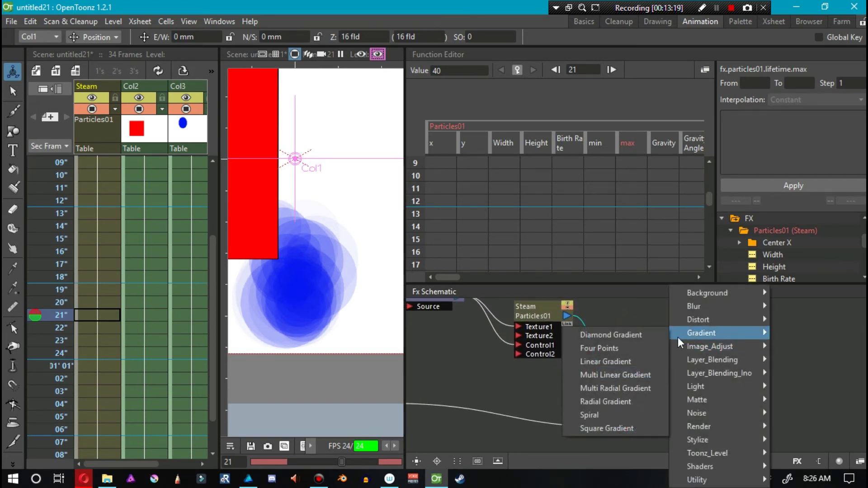
left_click(622, 360)
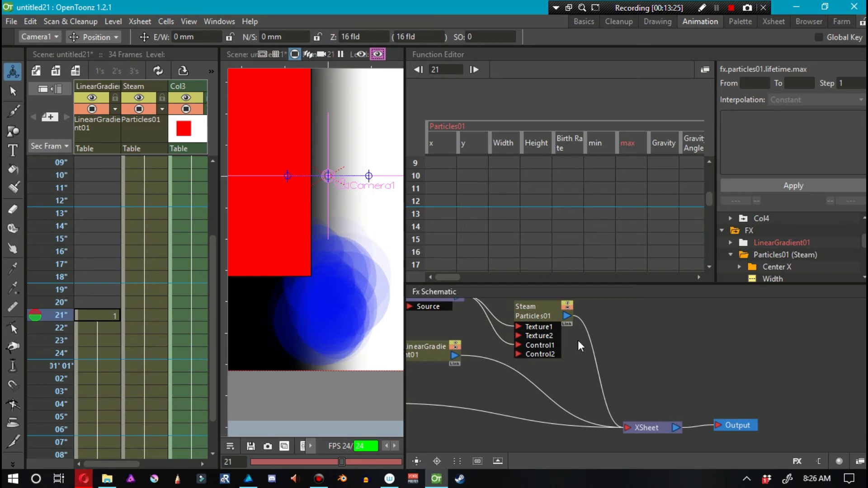
scroll(579, 380, "up", 3)
Step: Move the LinearGradient01 node aside, then delete it along with its column
left_click(646, 374)
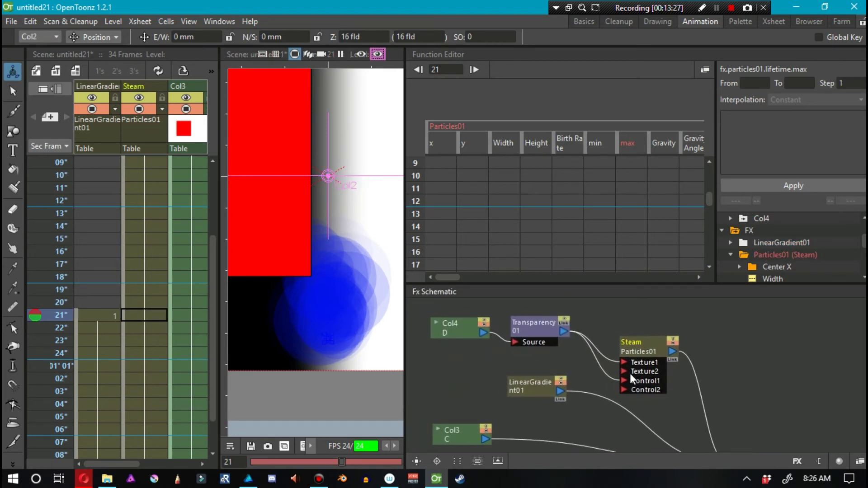
left_click_drag(536, 387, 732, 367)
left_click_drag(516, 310, 575, 333)
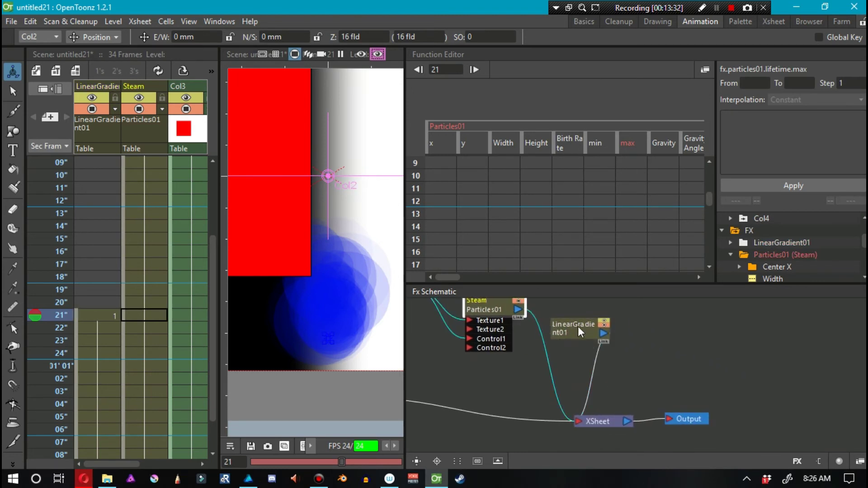
left_click(577, 326)
key("Delete")
left_click(548, 360)
right_click(547, 366)
mouse_move(557, 374)
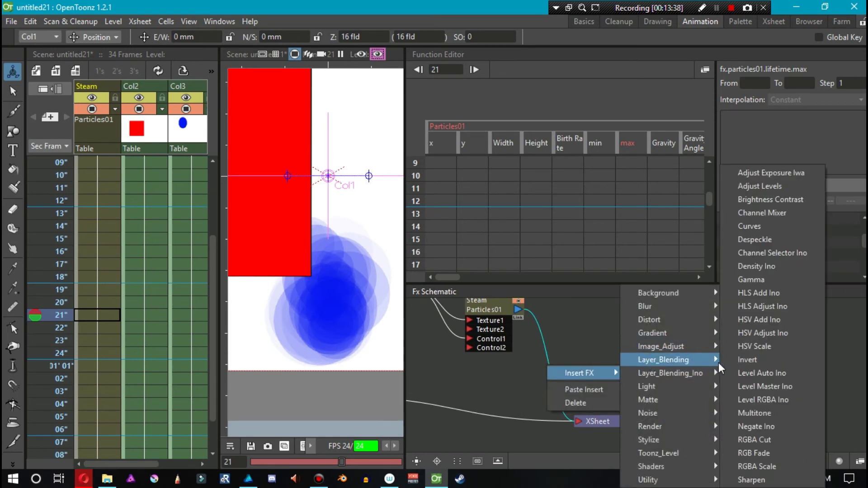
key("Escape")
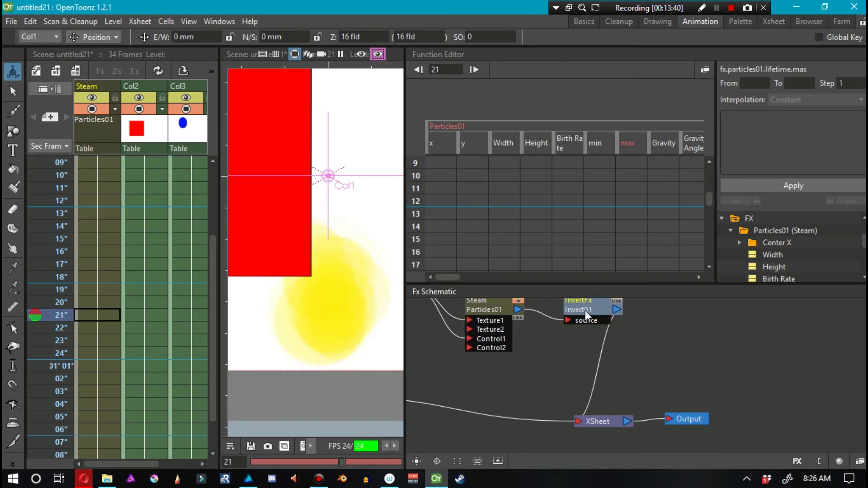
left_click_drag(585, 310, 571, 331)
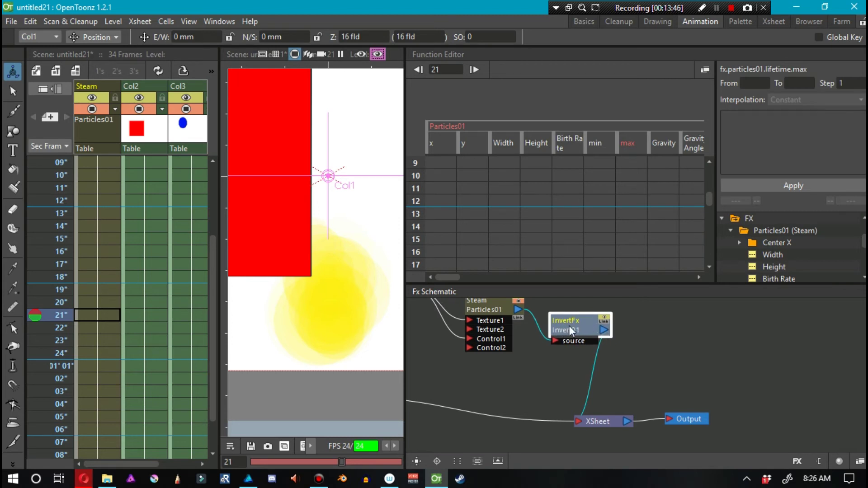
left_click_drag(568, 333, 560, 321)
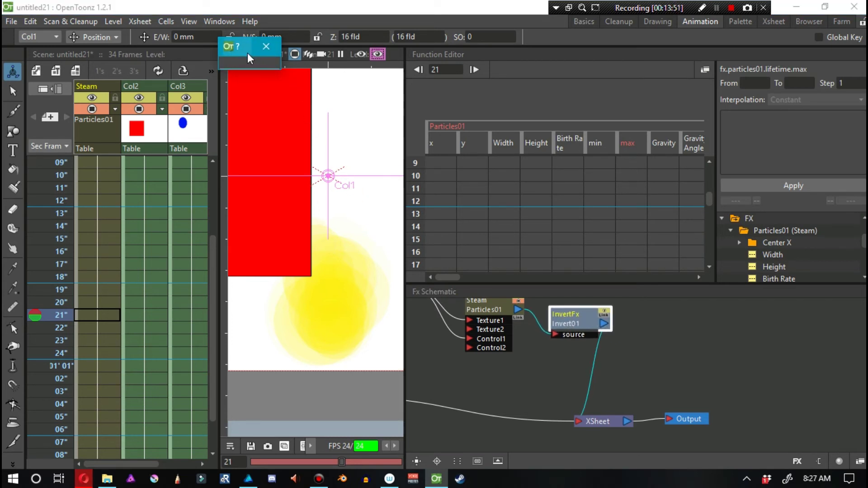
left_click(269, 48)
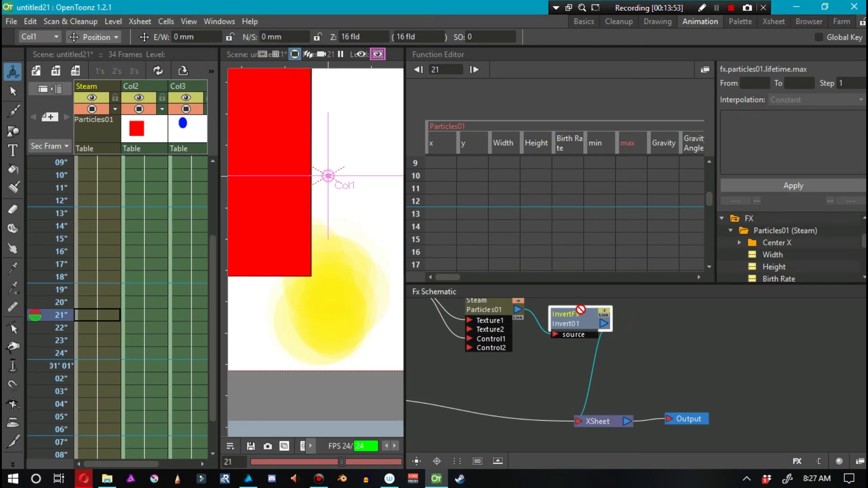
key("Delete")
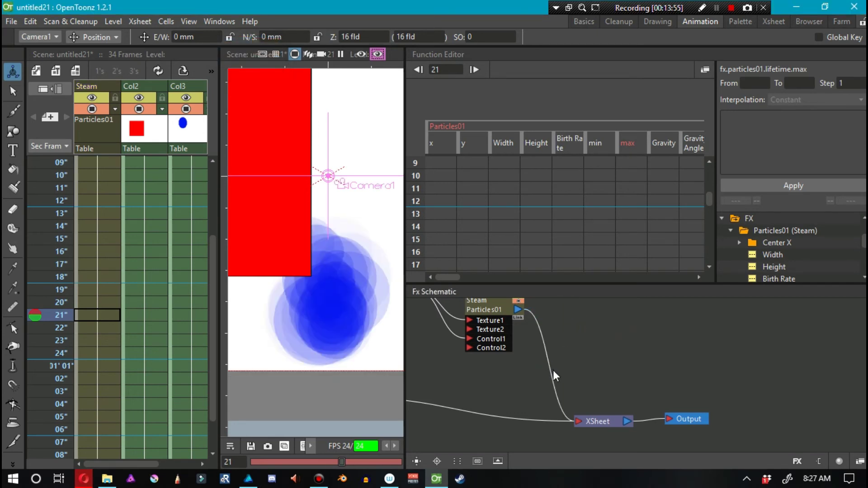
left_click(552, 370)
Step: Insert a Distort > Linear Wave effect on the Particles01-to-XSheet link and reposition LinearWave01
right_click(547, 354)
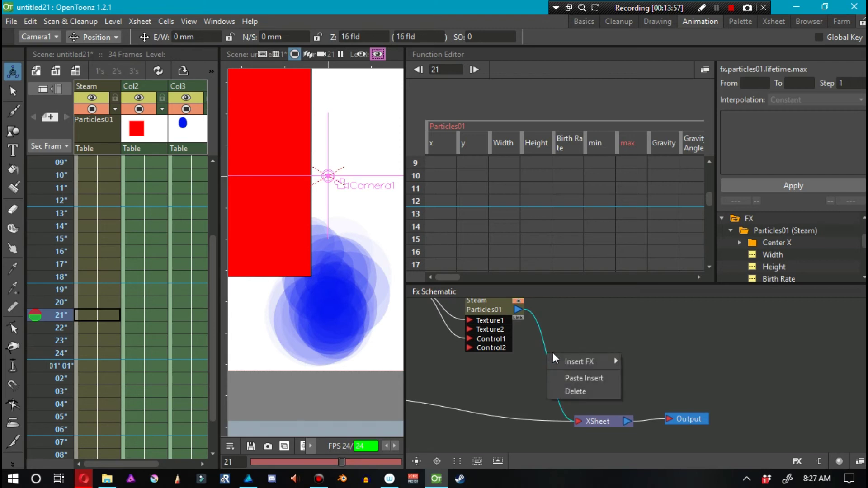
mouse_move(605, 365)
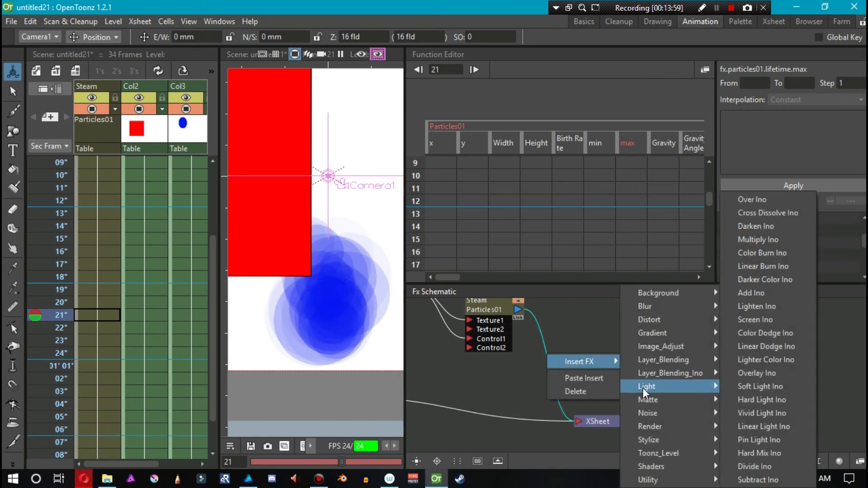
mouse_move(651, 319)
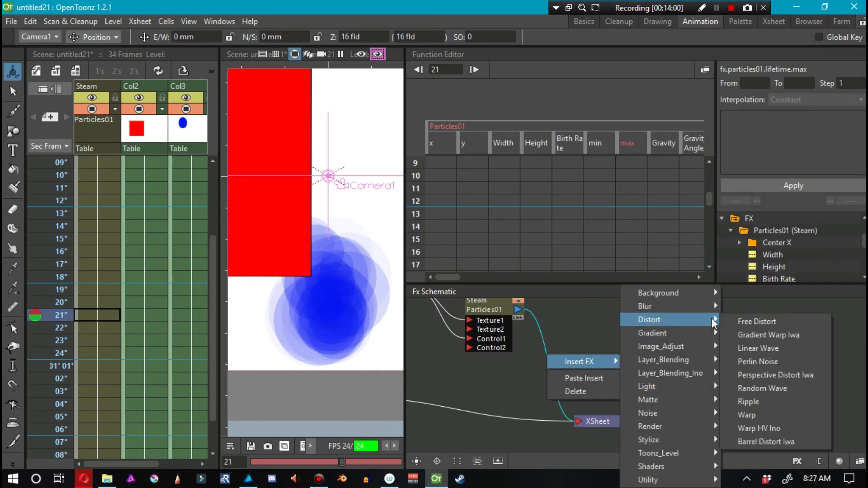
left_click(742, 353)
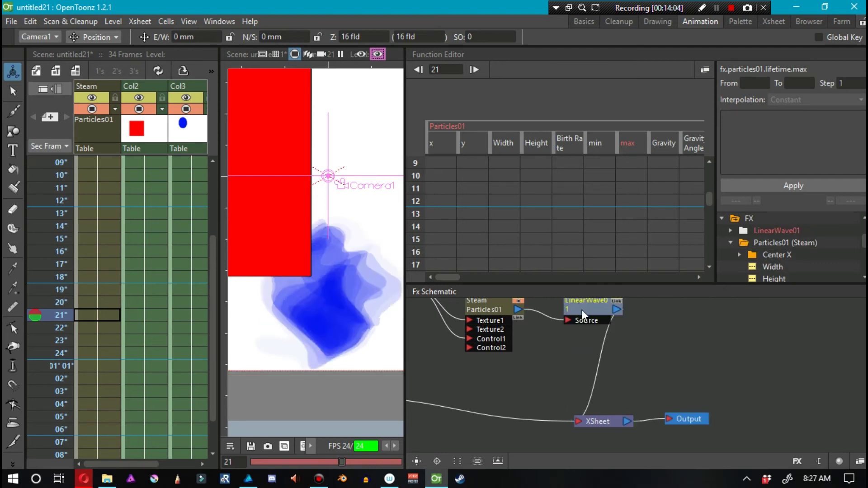
left_click_drag(582, 310, 572, 345)
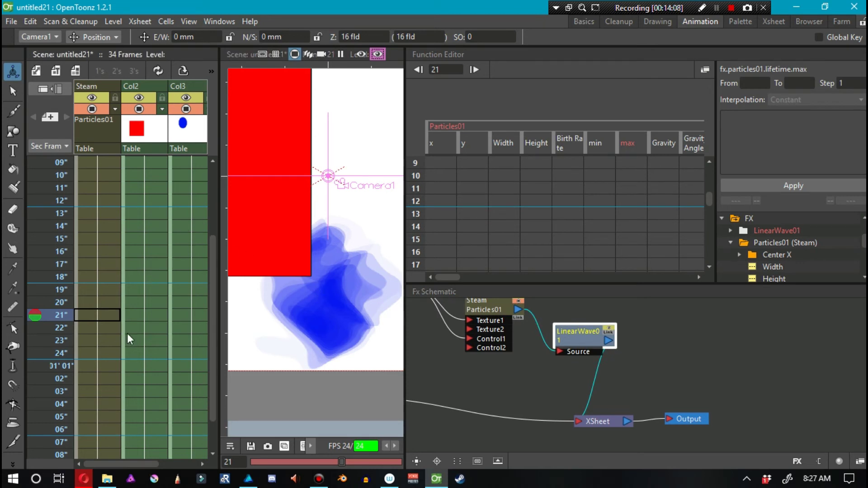
Step: Step back to an earlier frame and turn off Col2's preview and camstand toggles
left_click(102, 302)
key("Up")
key("Up")
key("Up")
key("Up")
key("Up")
key("Up")
key("Up")
key("Up")
key("Up")
key("Up")
key("Up")
key("Up")
key("Up")
key("Up")
key("Up")
key("Up")
key("Up")
key("Up")
key("Up")
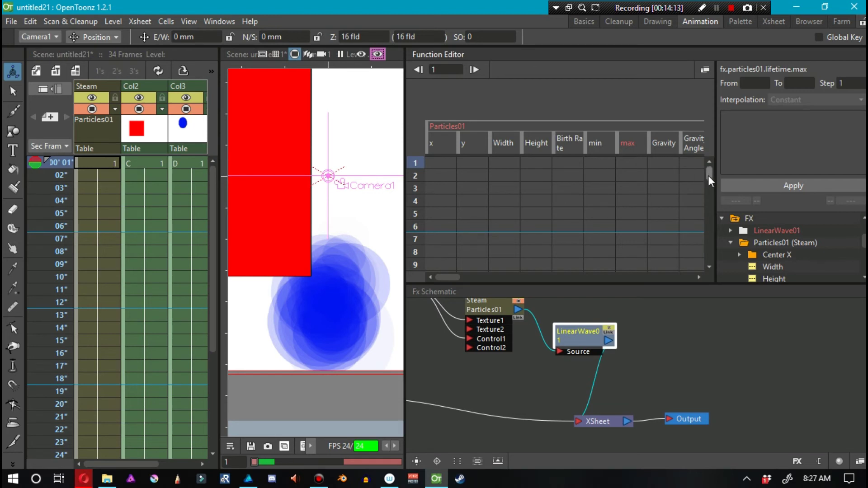
left_click_drag(708, 186, 709, 165)
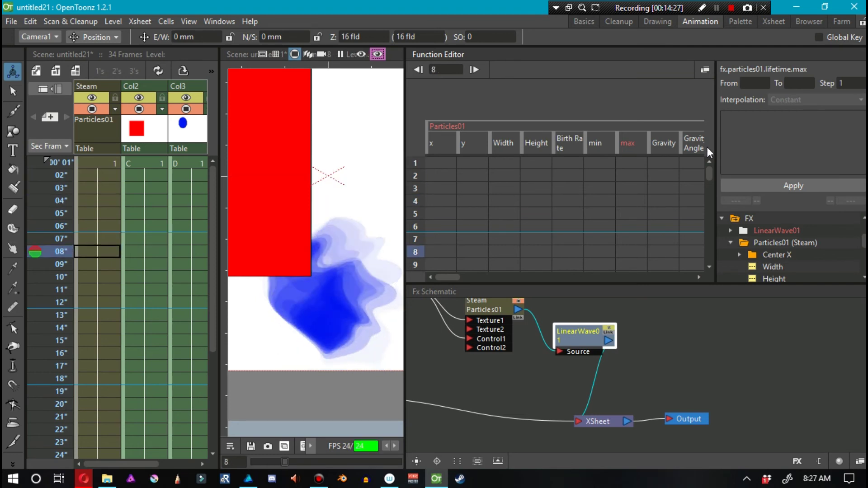
left_click(137, 98)
left_click(139, 109)
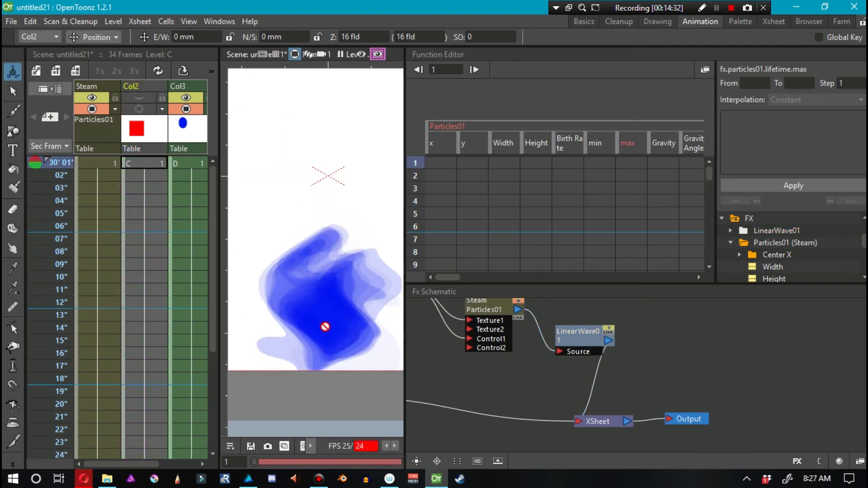
left_click_drag(291, 325, 265, 277)
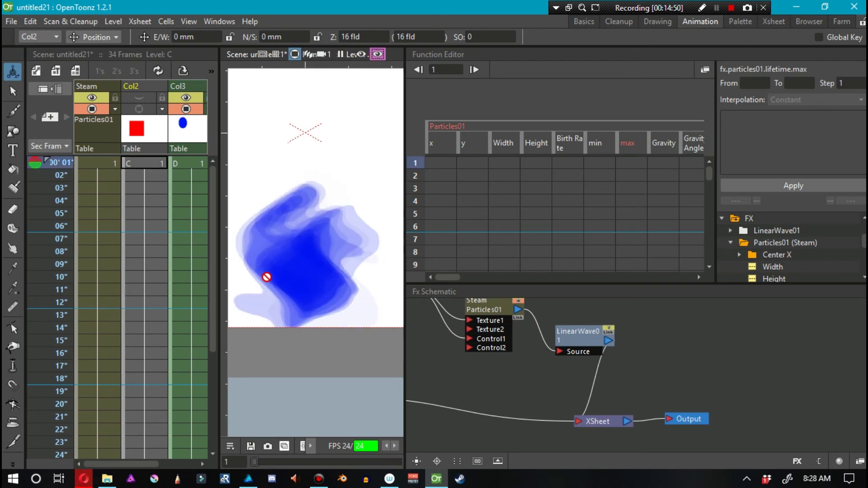
mouse_move(507, 344)
left_mouse_down()
mouse_move(558, 395)
mouse_move(552, 374)
mouse_move(472, 373)
mouse_move(535, 397)
mouse_move(505, 353)
mouse_move(510, 358)
left_mouse_up()
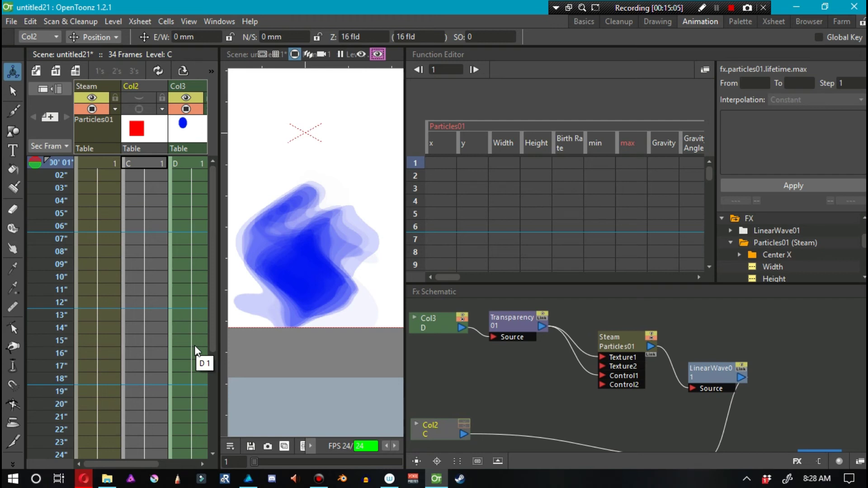
left_click(379, 55)
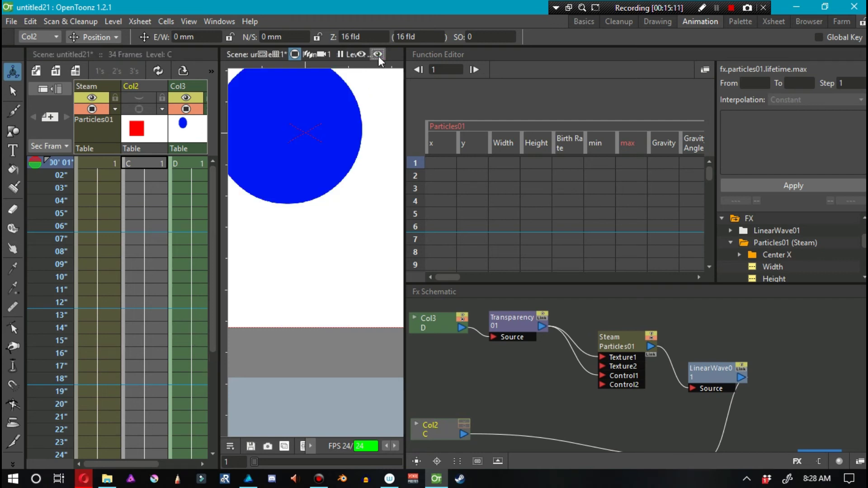
left_click(379, 55)
left_click(378, 55)
left_click(378, 55)
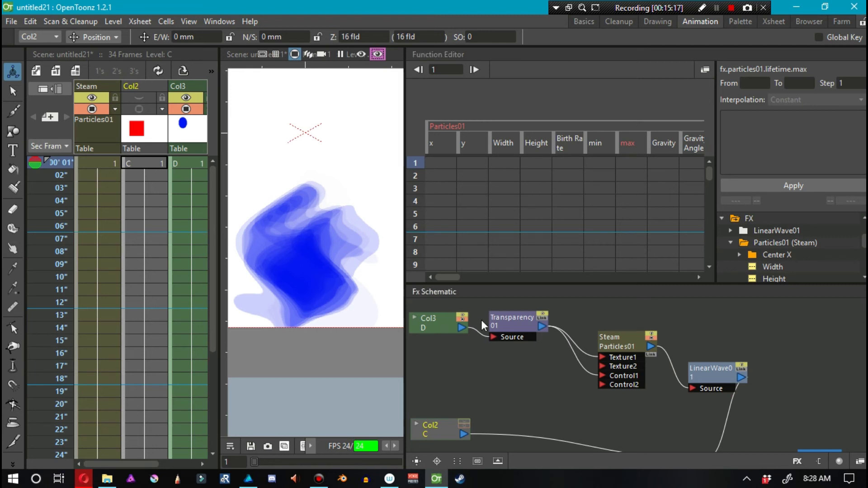
left_click(859, 461)
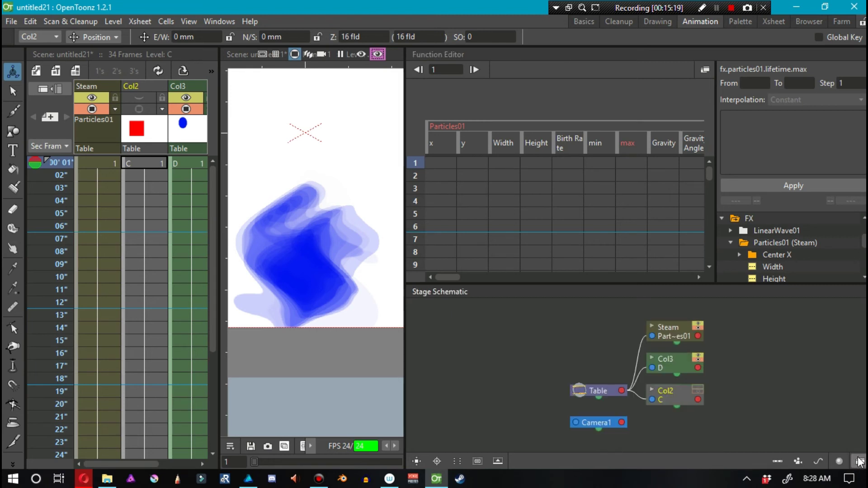
left_click(860, 461)
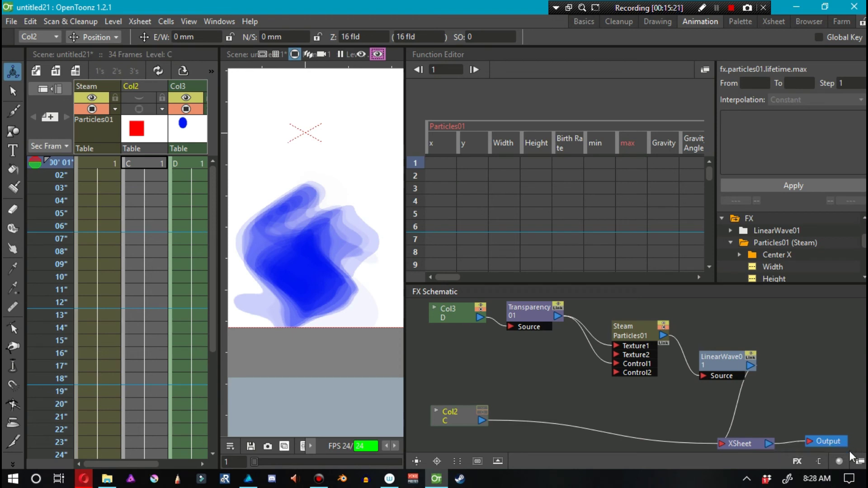
left_click(860, 462)
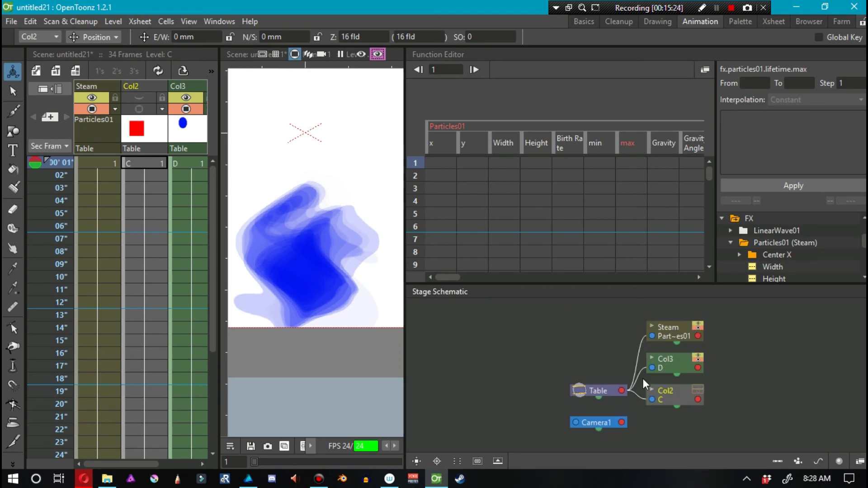
left_click(860, 461)
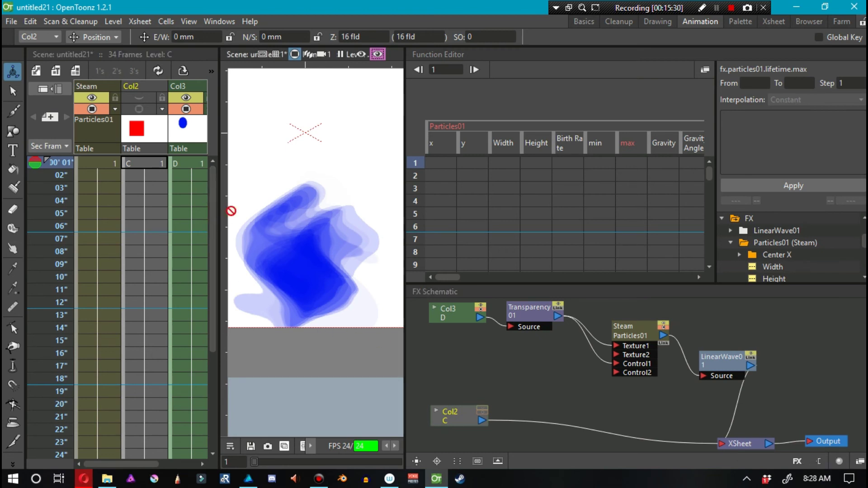
left_click(414, 270)
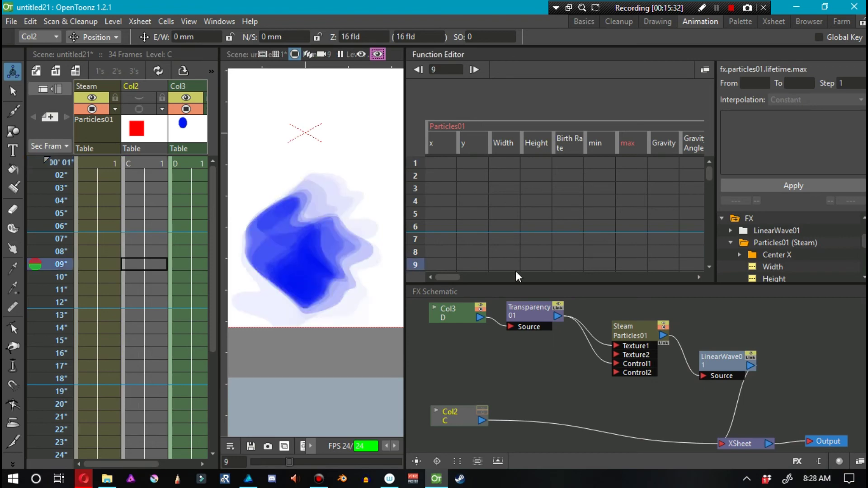
left_click(581, 278)
left_click(246, 478)
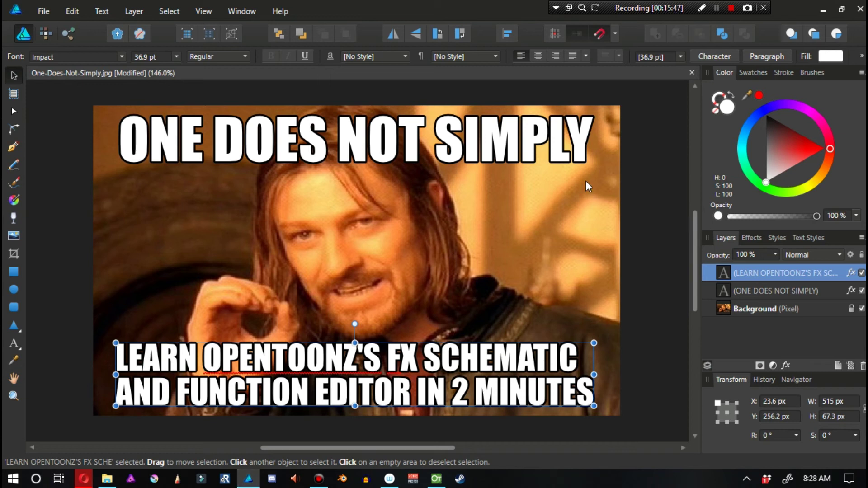
Step: Bring up the Affinity Designer meme about learning the FX Schematic and Function Editor
key("z")
Step: Disconnect Transparency01 from Steam and delete the Particles01 and LinearWave01 nodes
left_click(248, 478)
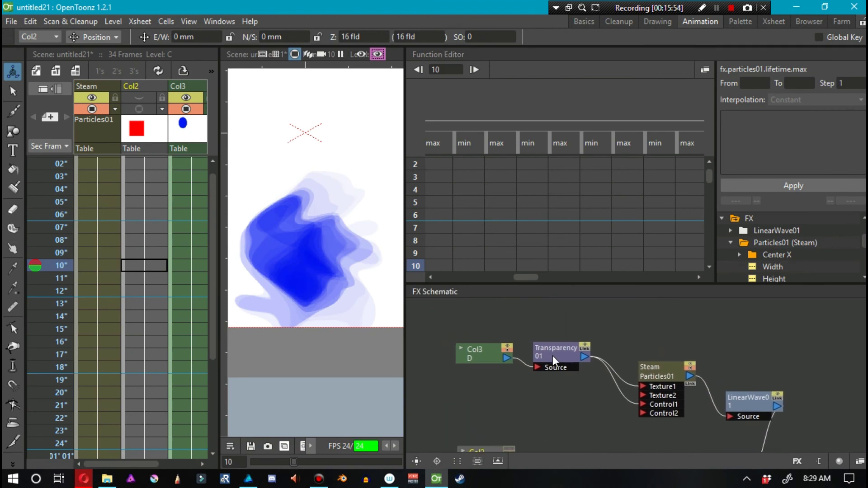
left_click_drag(552, 354, 560, 374)
left_click_drag(501, 334, 504, 351)
key("Delete")
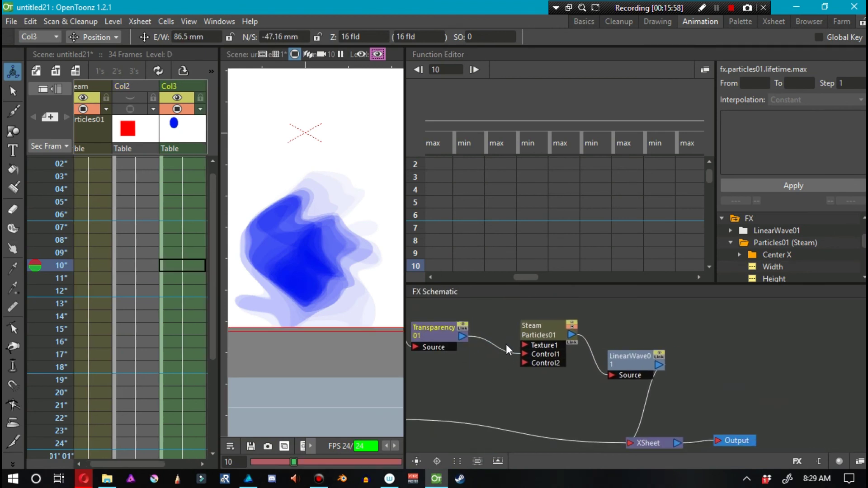
left_click(548, 338)
key("Delete")
left_click(628, 360)
key("Delete")
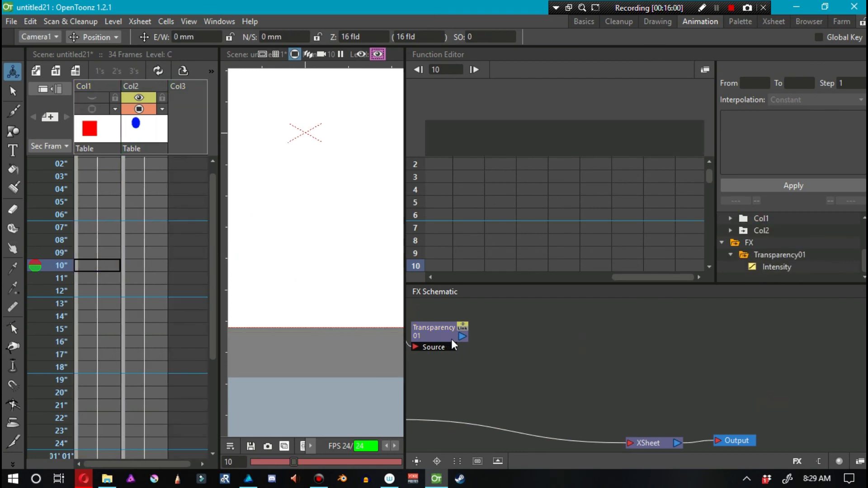
Step: Link Transparency01's output directly to the XSheet node and reframe the schematic and viewer
left_click_drag(461, 336, 627, 443)
left_click_drag(454, 381, 620, 396)
left_click_drag(526, 391, 518, 403)
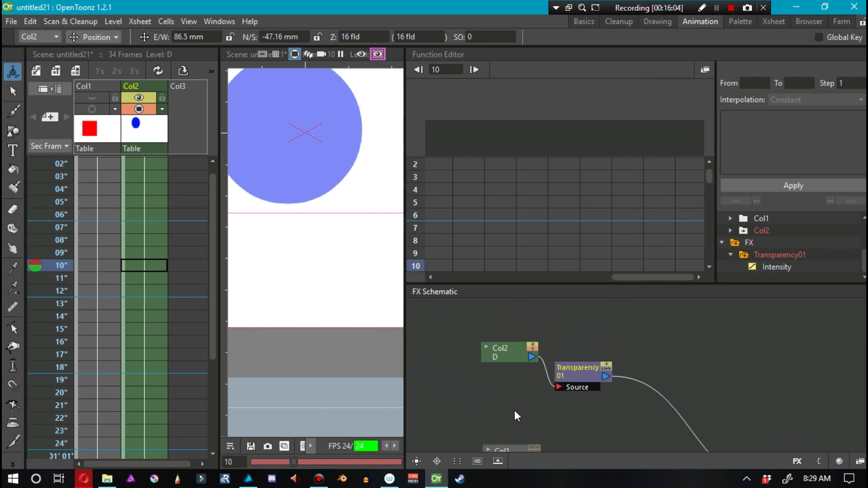
left_click(578, 374)
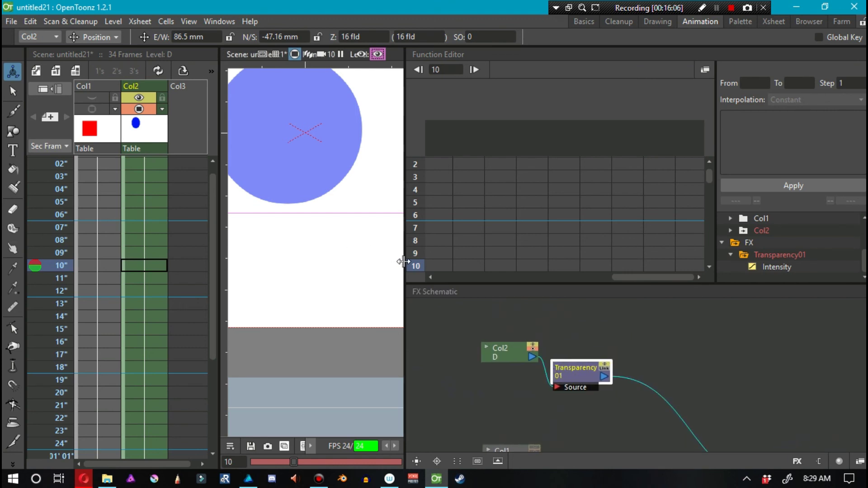
left_click_drag(403, 261, 607, 269)
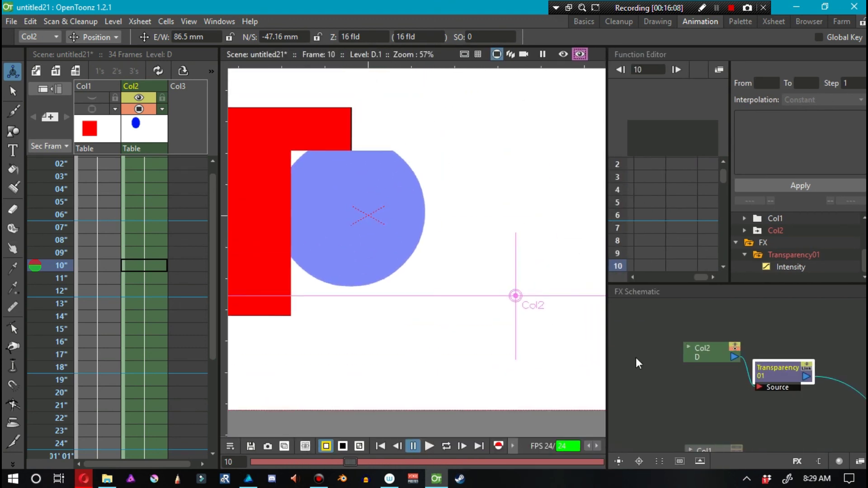
Step: Set Transparency01's Intensity to 63.871, after first trying about 77
double_click(763, 370)
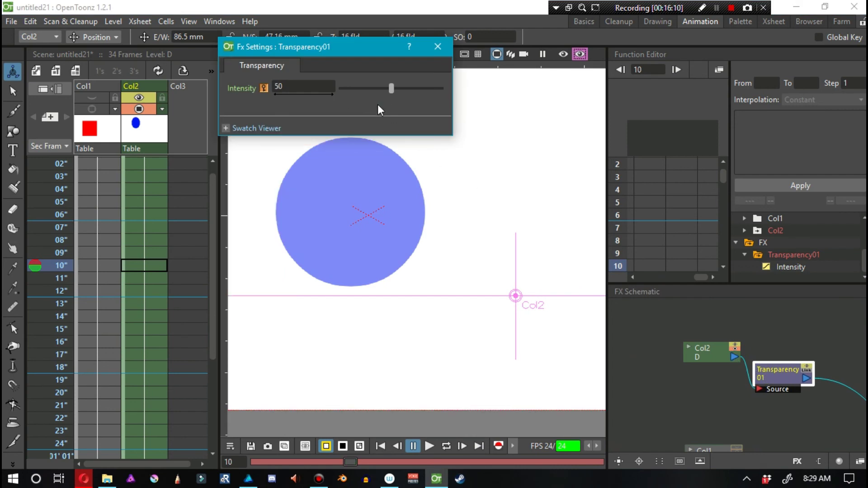
left_click_drag(390, 88, 419, 87)
left_click(437, 47)
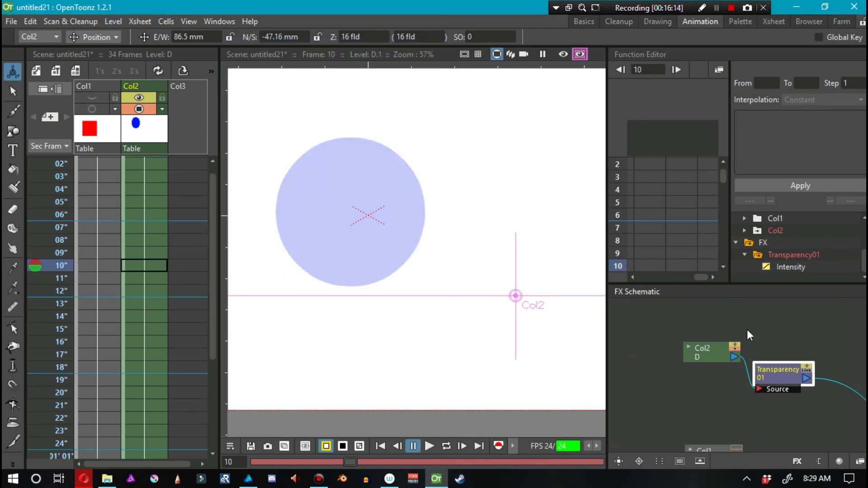
double_click(768, 370)
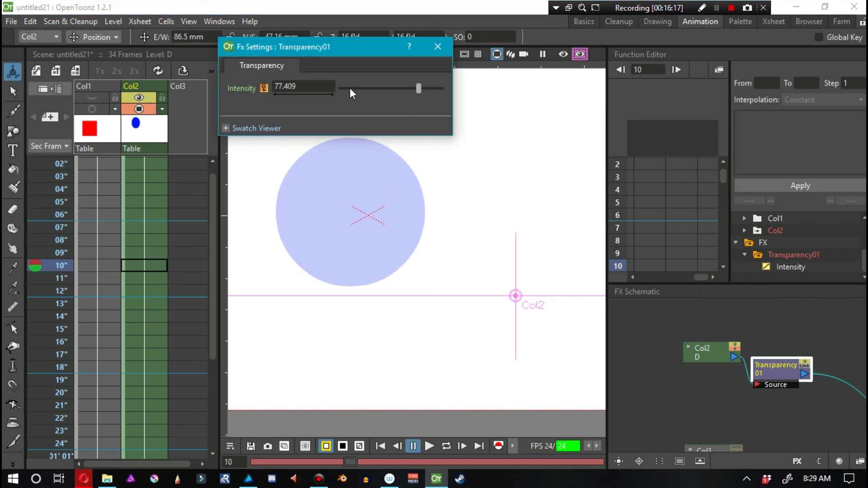
mouse_move(417, 89)
left_mouse_down()
mouse_move(348, 92)
mouse_move(404, 89)
left_mouse_up()
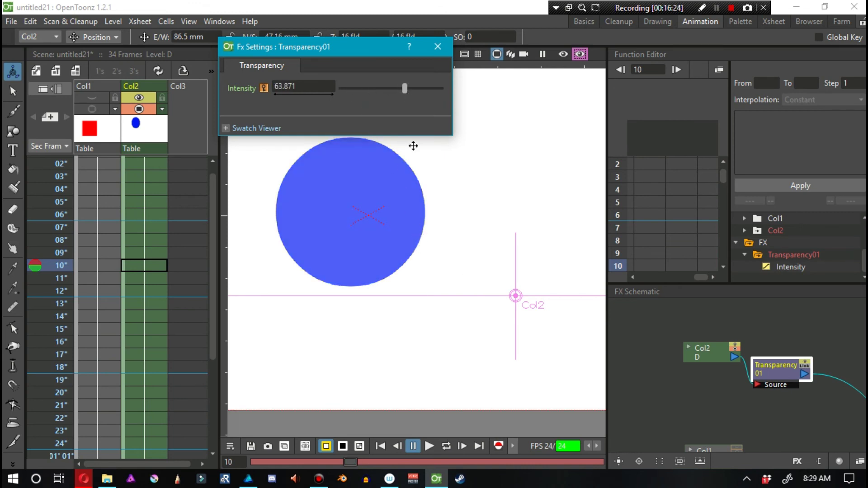
left_click(437, 46)
left_click_drag(605, 238, 605, 276)
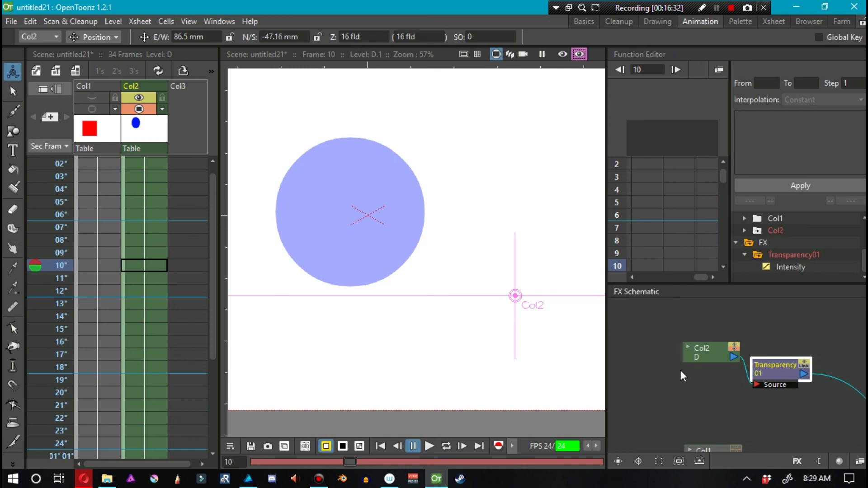
left_click_drag(684, 373, 552, 362)
left_click_drag(688, 378, 740, 361)
left_click(796, 453)
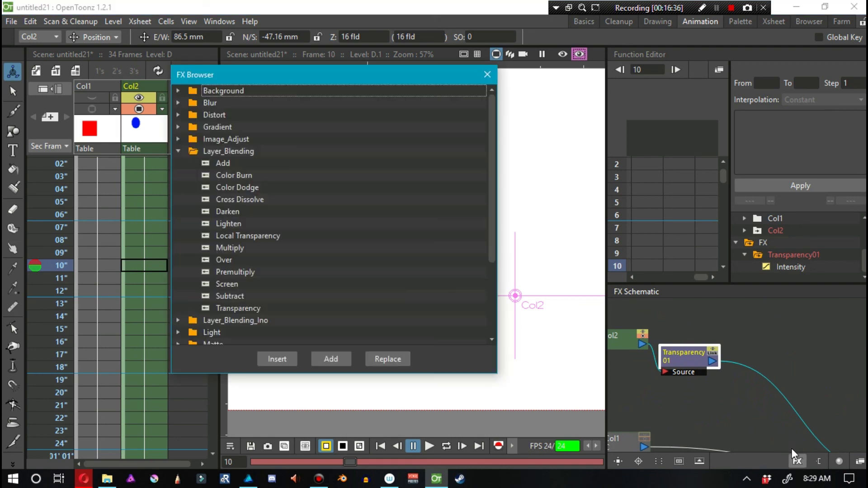
left_click(179, 103)
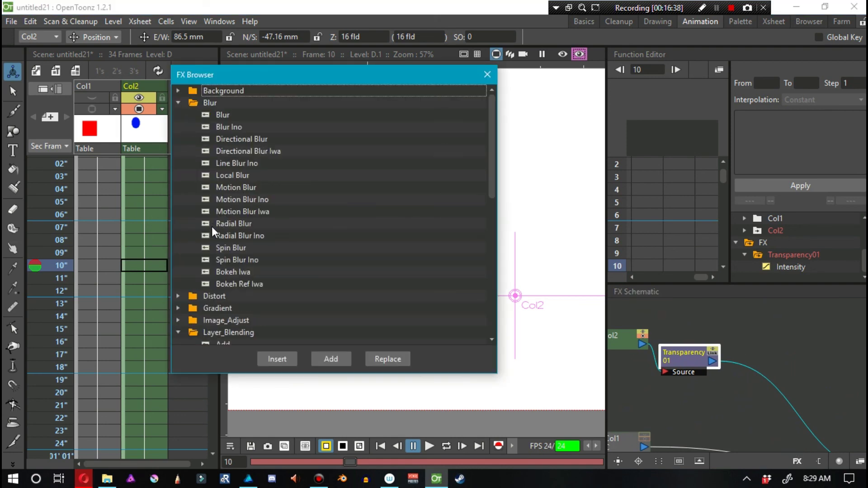
left_click(234, 295)
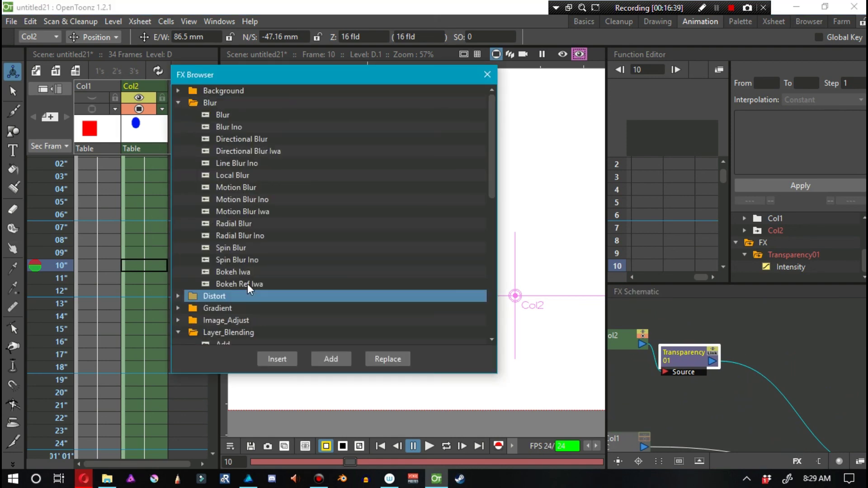
left_click(178, 296)
left_click_drag(491, 177, 491, 231)
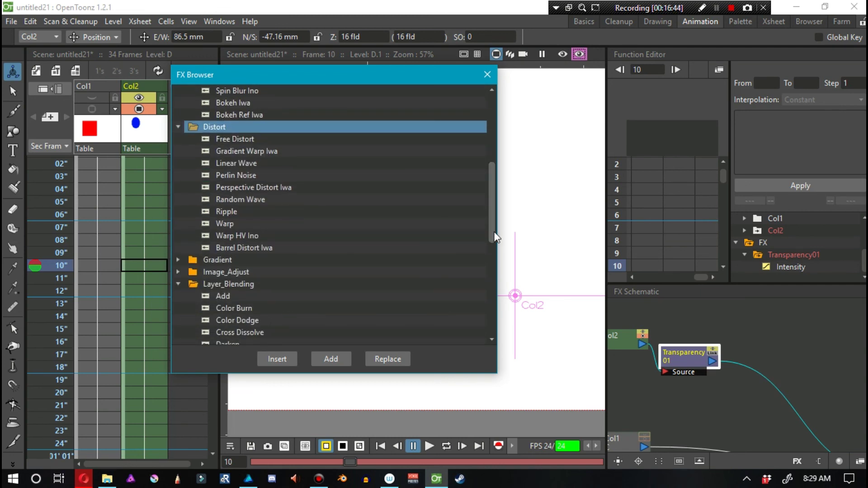
left_click(176, 262)
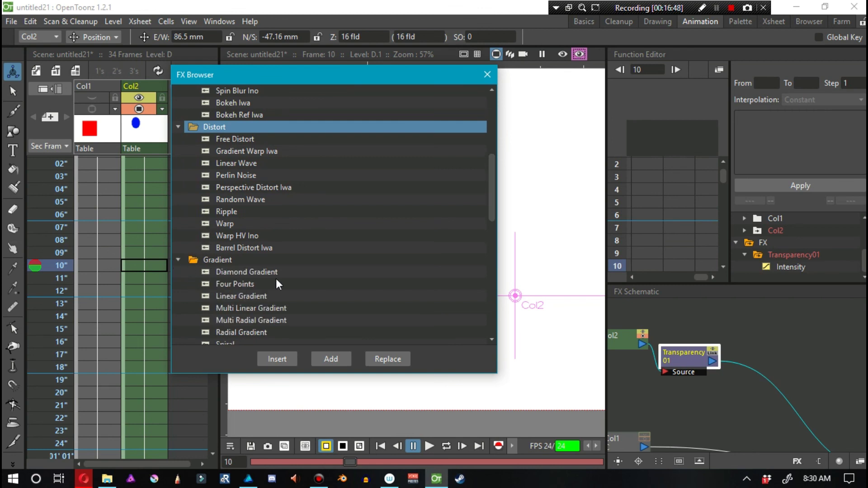
left_click_drag(491, 195, 492, 262)
left_click(178, 199)
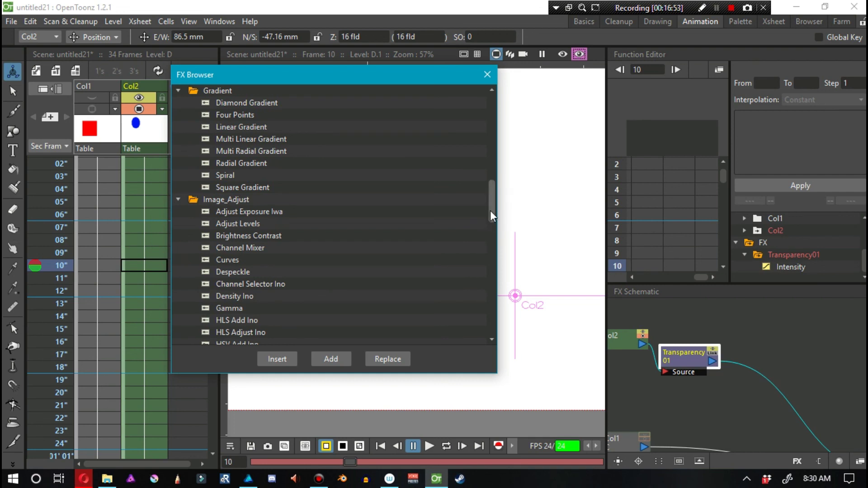
left_click_drag(491, 212, 486, 319)
left_click(178, 236)
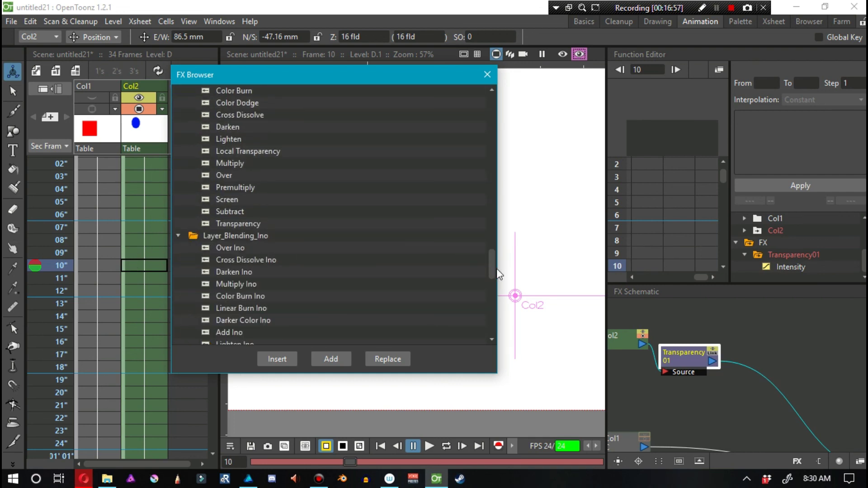
left_click_drag(489, 280, 484, 333)
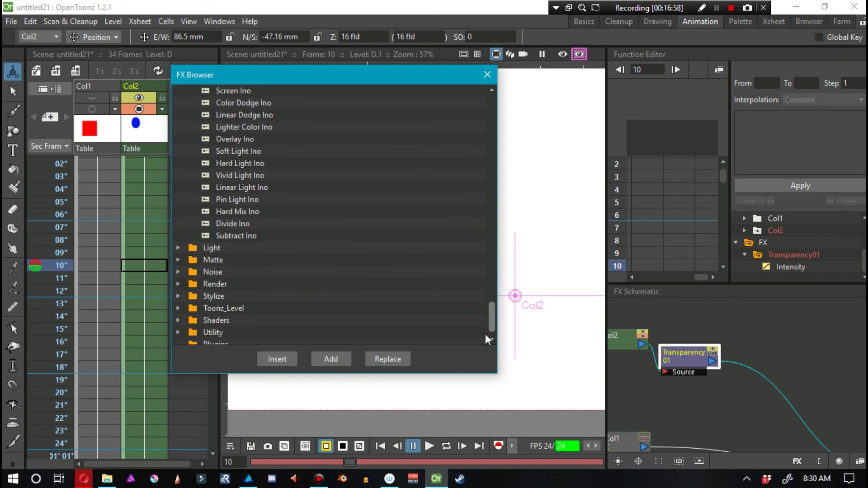
left_click(178, 248)
left_click_drag(491, 302, 472, 333)
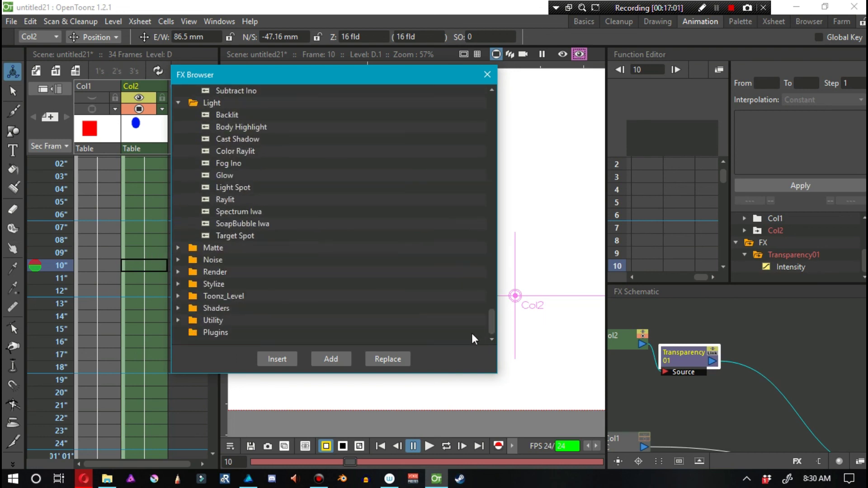
left_click(178, 249)
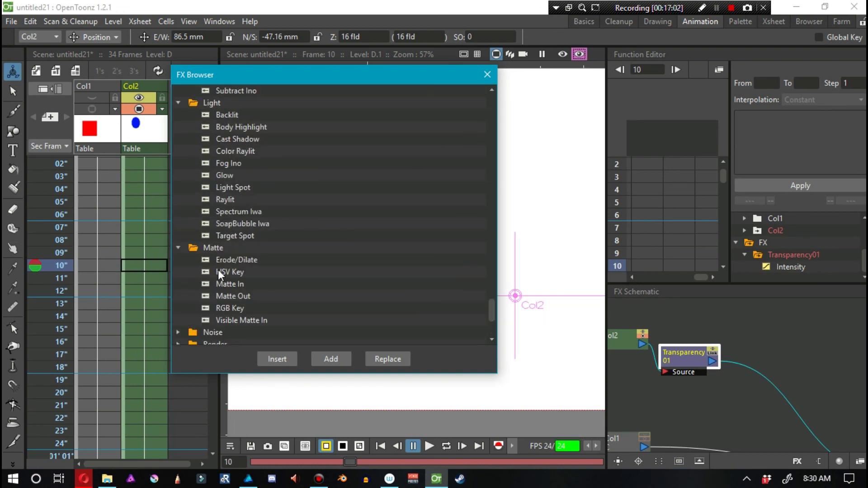
left_click(229, 284)
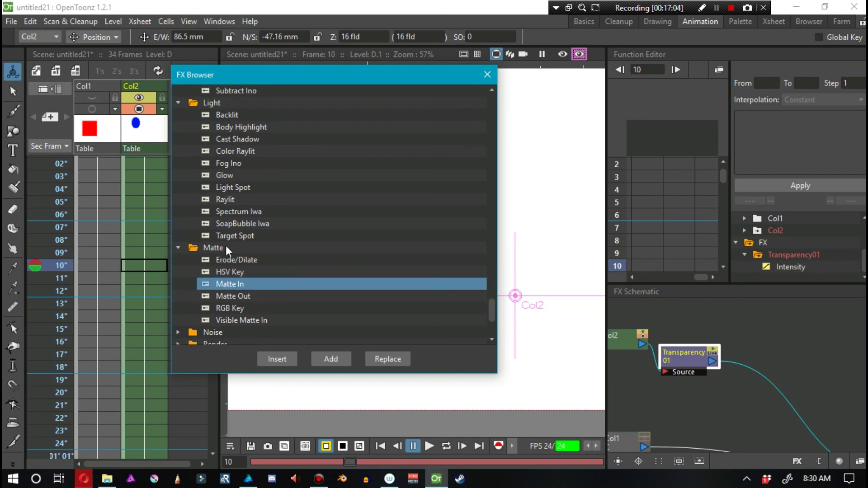
left_click(220, 138)
left_click(220, 212)
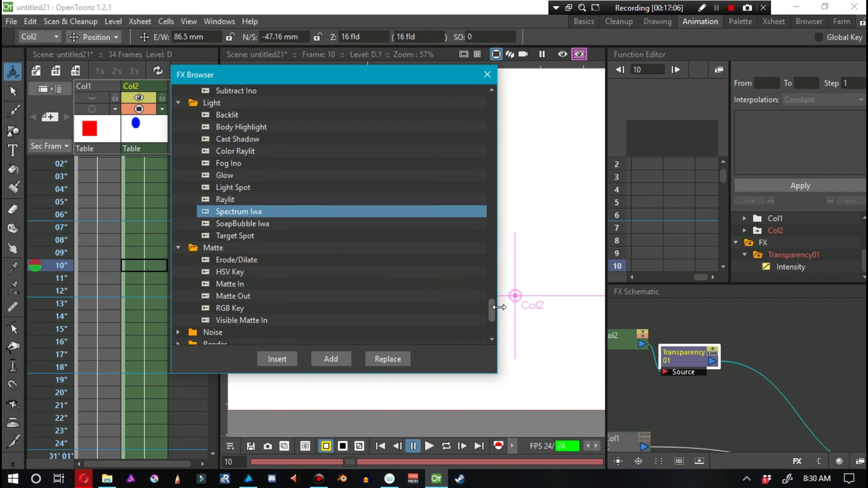
left_click_drag(490, 313, 491, 325)
left_click(180, 259)
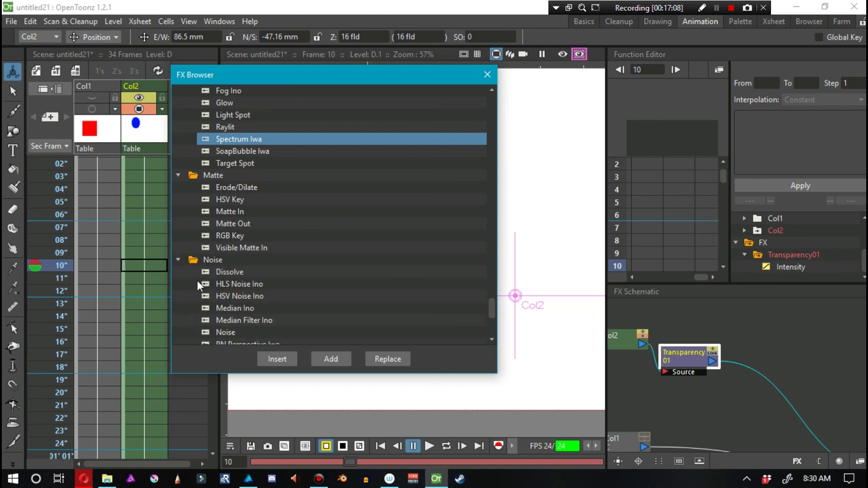
left_click(223, 310)
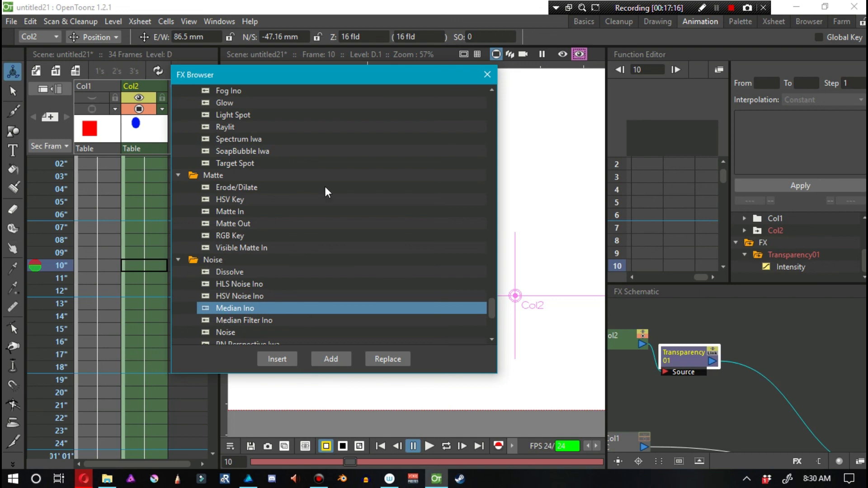
left_click(487, 74)
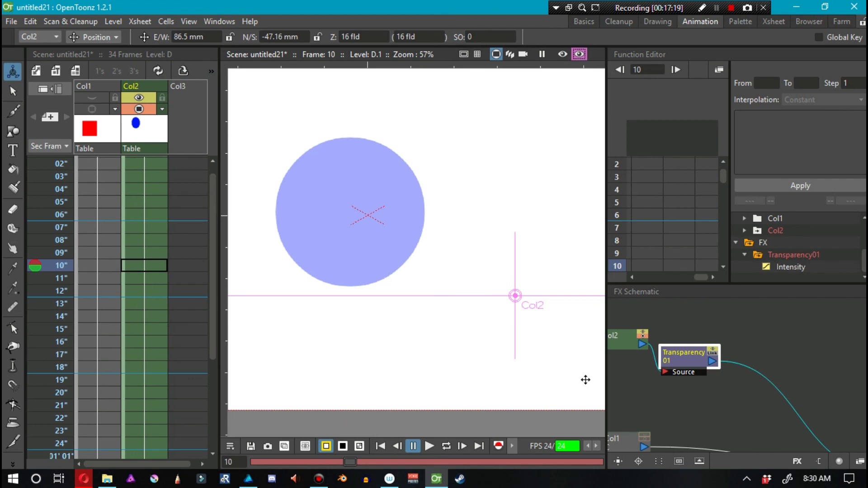
Step: Shift the Transparency01 node up and to the right, leaving its Col2 and XSheet links intact
left_click_drag(679, 353, 700, 332)
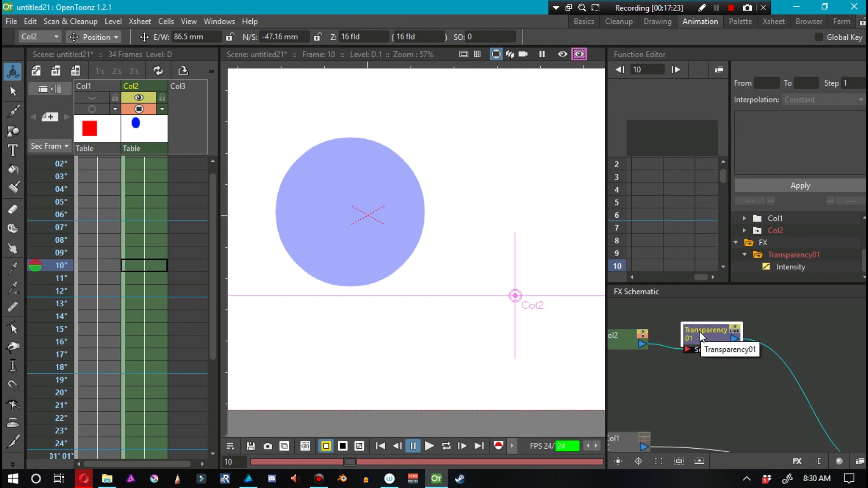